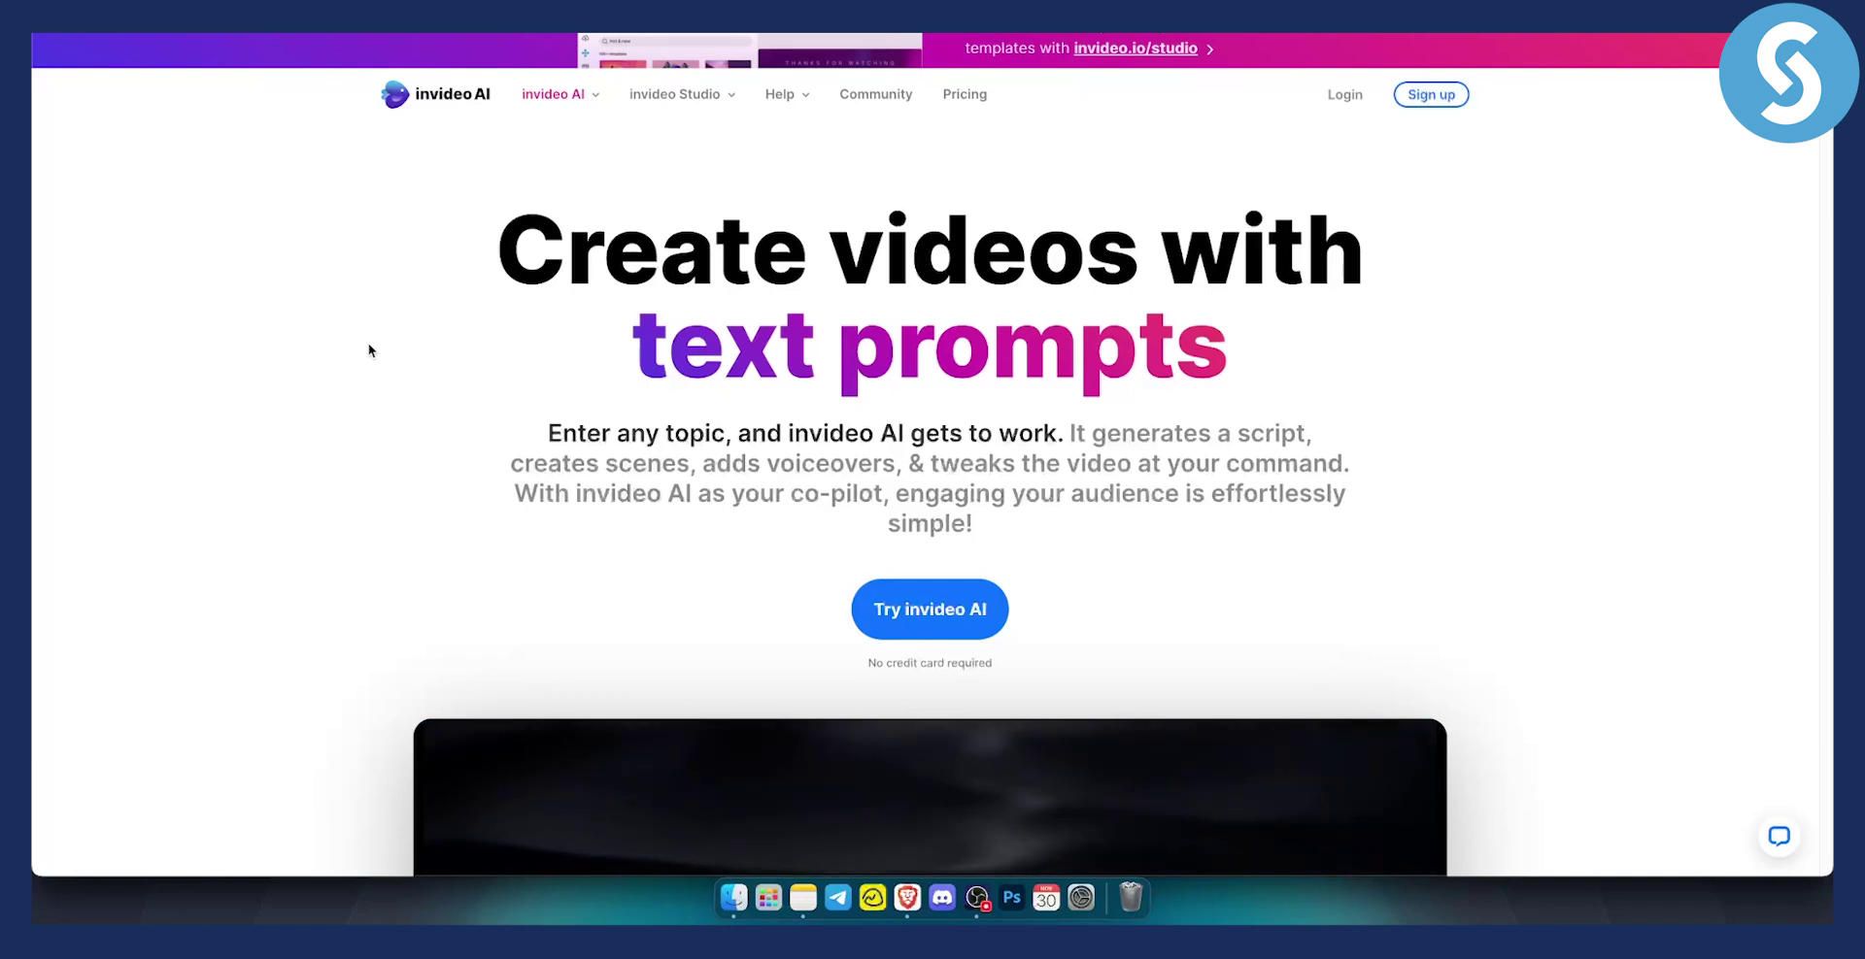
- Scroll the invideo AI homepage past the demo video to the Free, Plus and Max pricing plans
scroll(365, 351, down, 6)
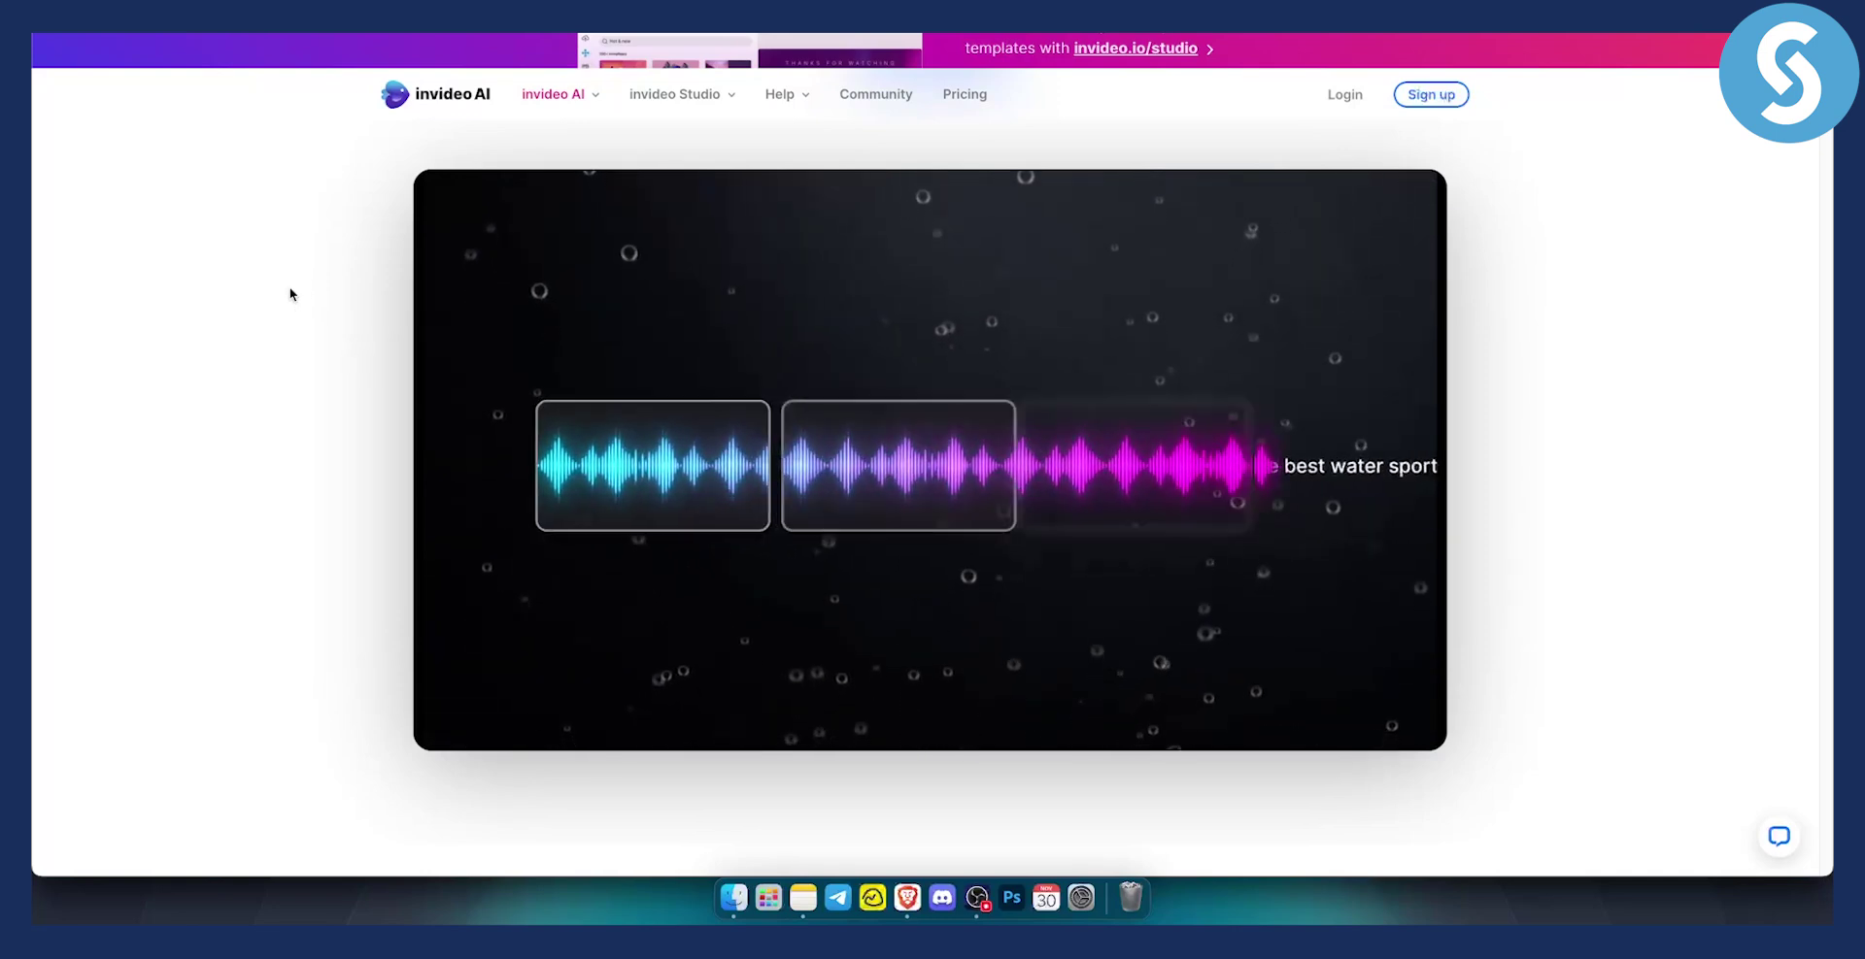
scroll(284, 288, up, 1)
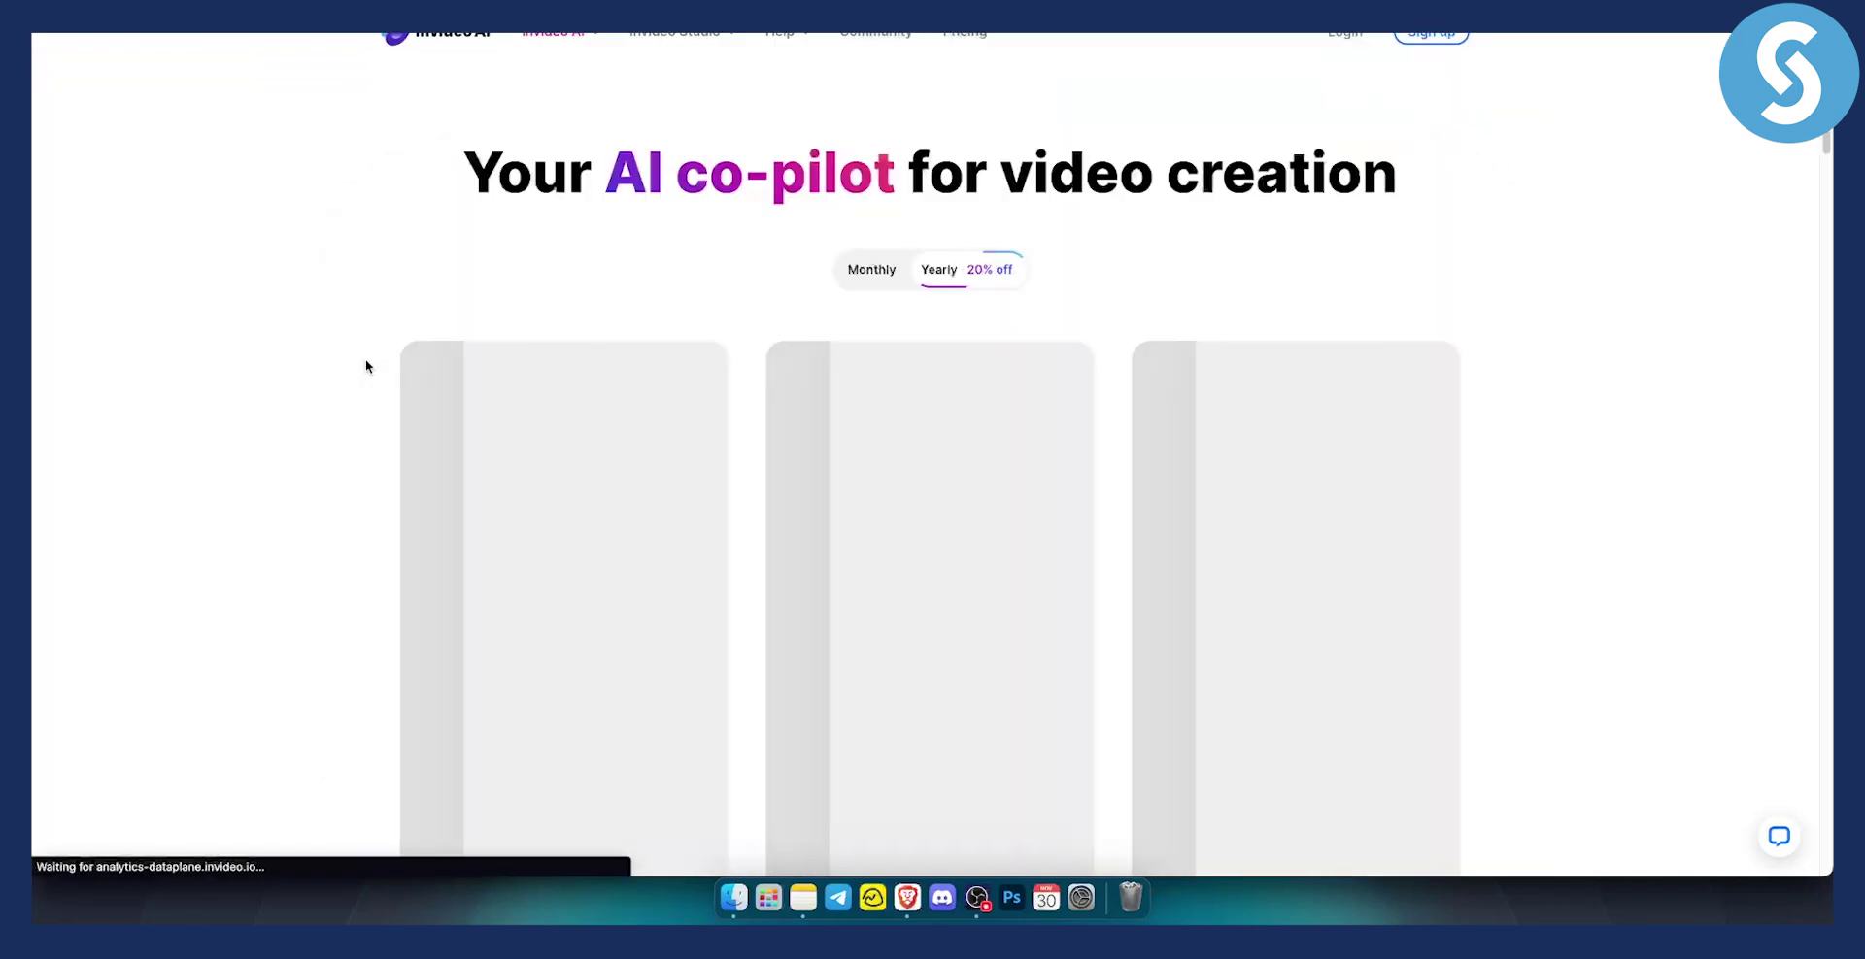
scroll(367, 365, down, 1)
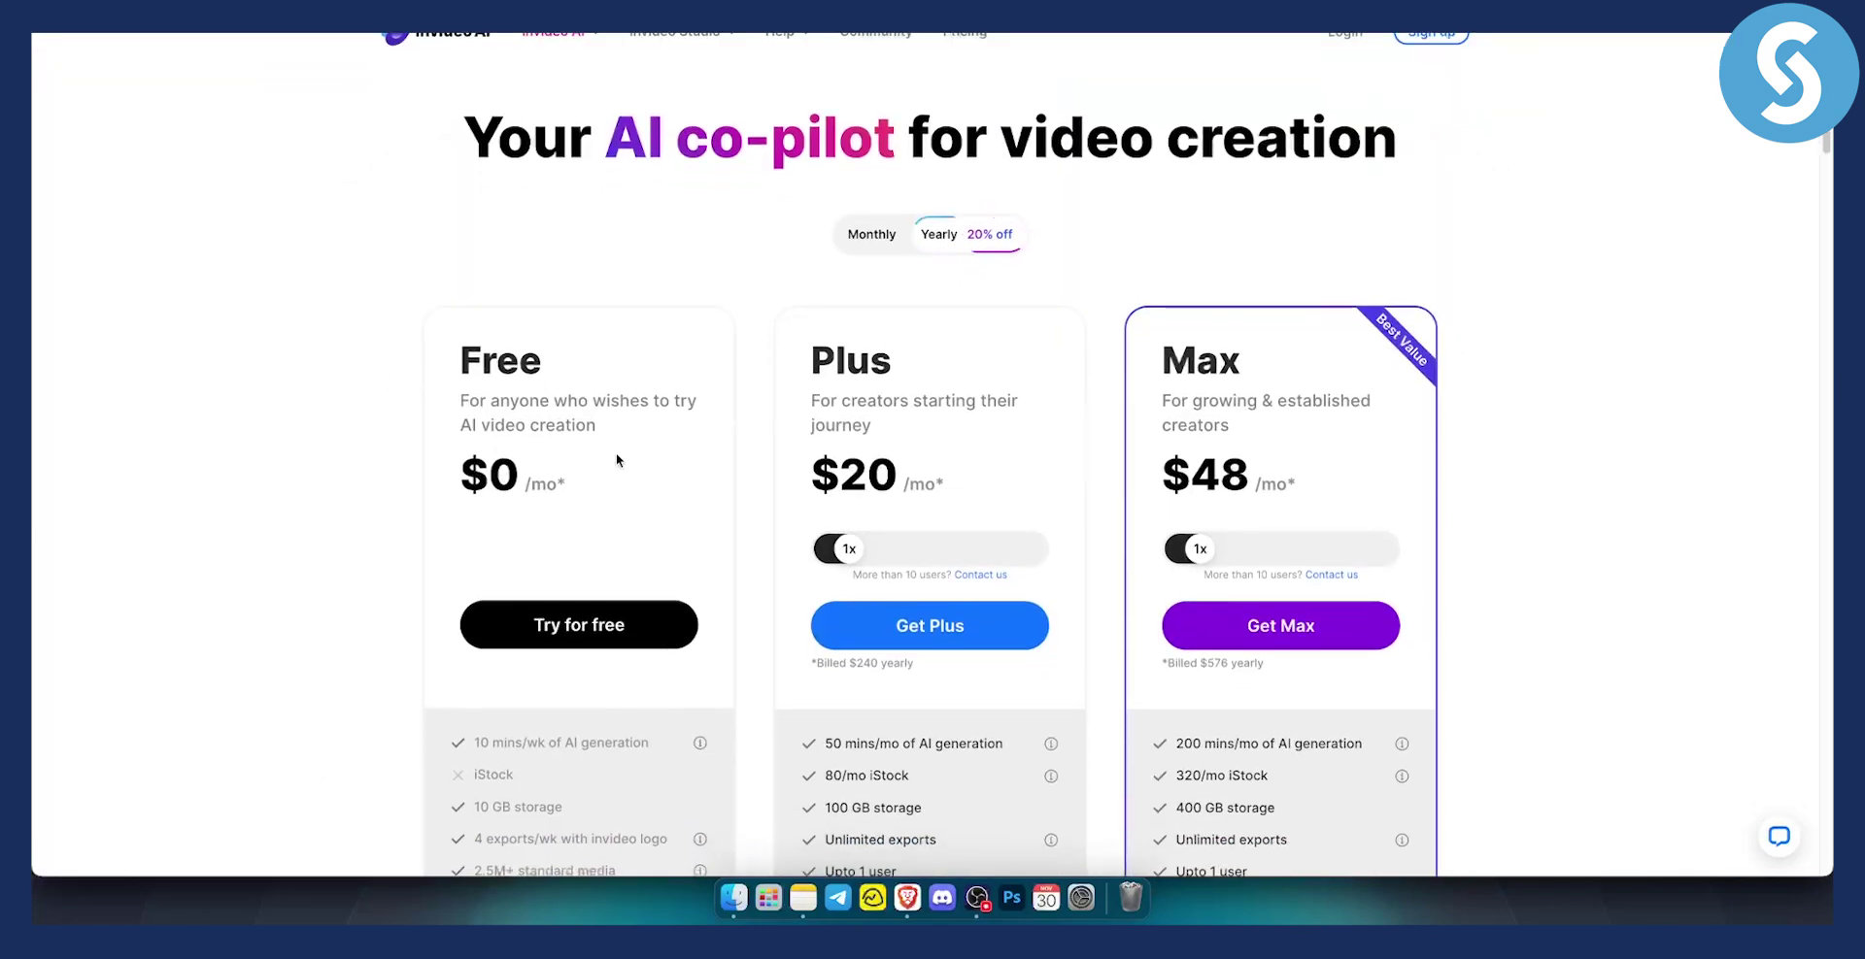
scroll(602, 459, down, 2)
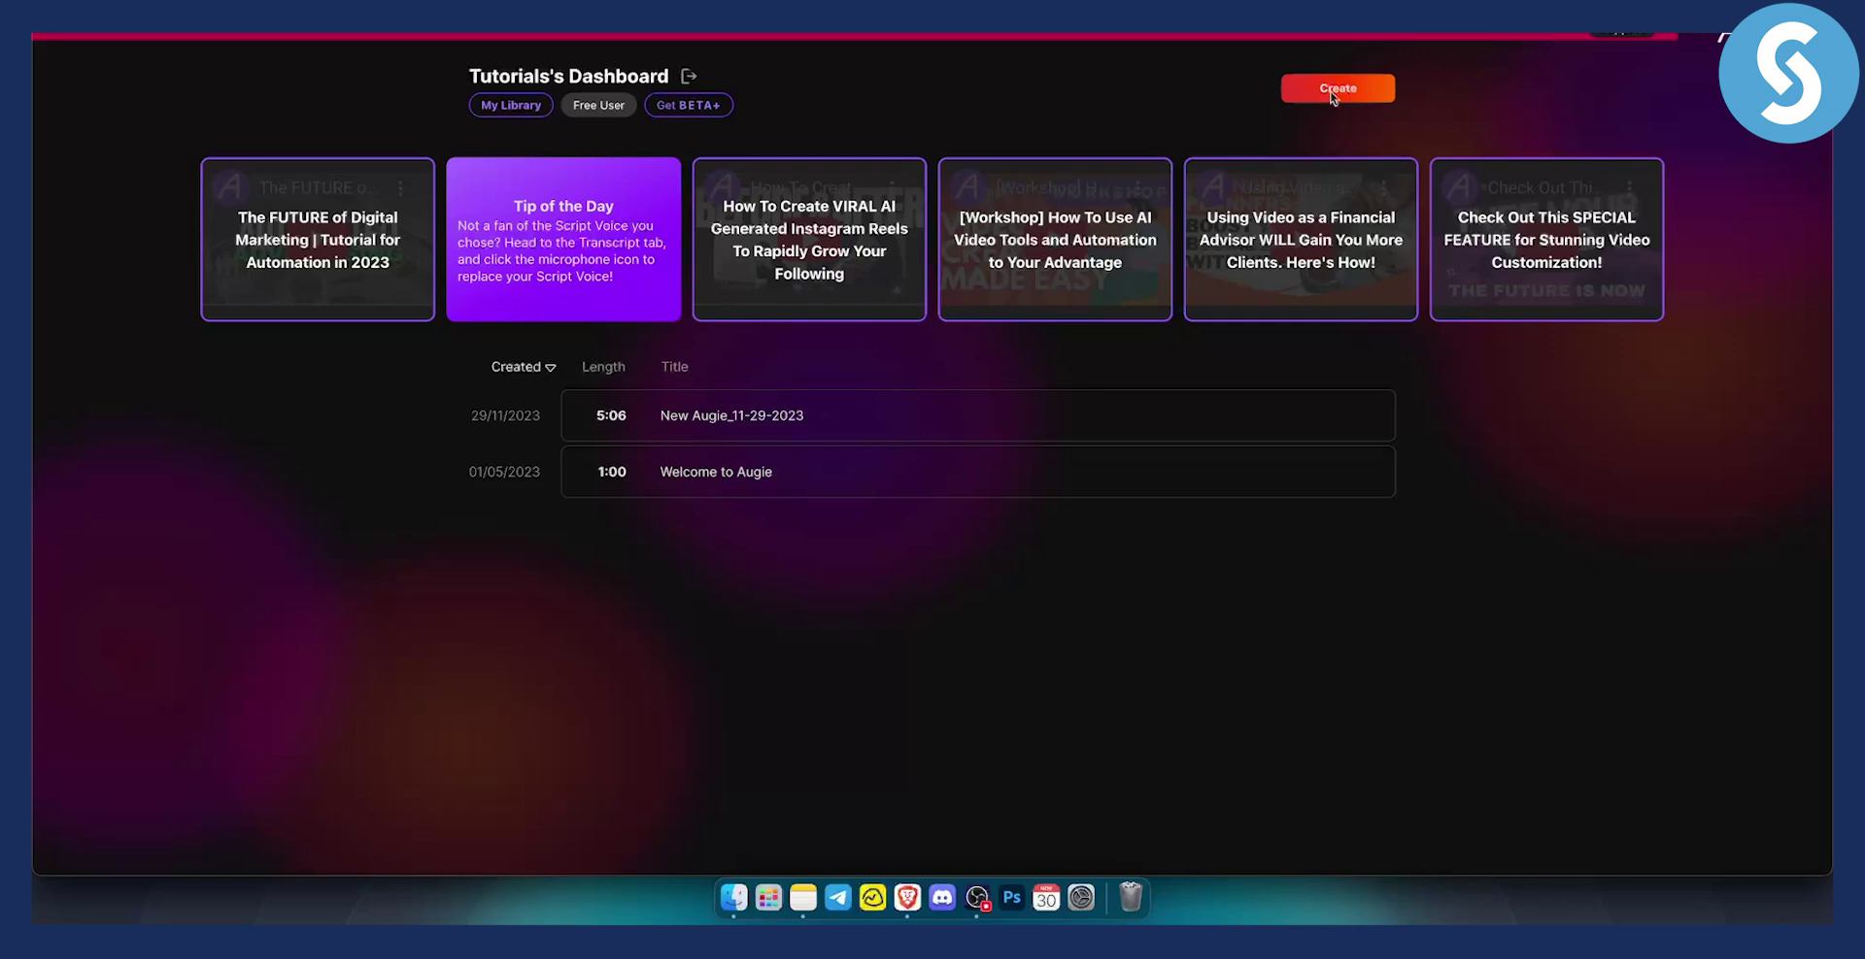
- Start a new Augie video from the dashboard's Create button
click(1333, 96)
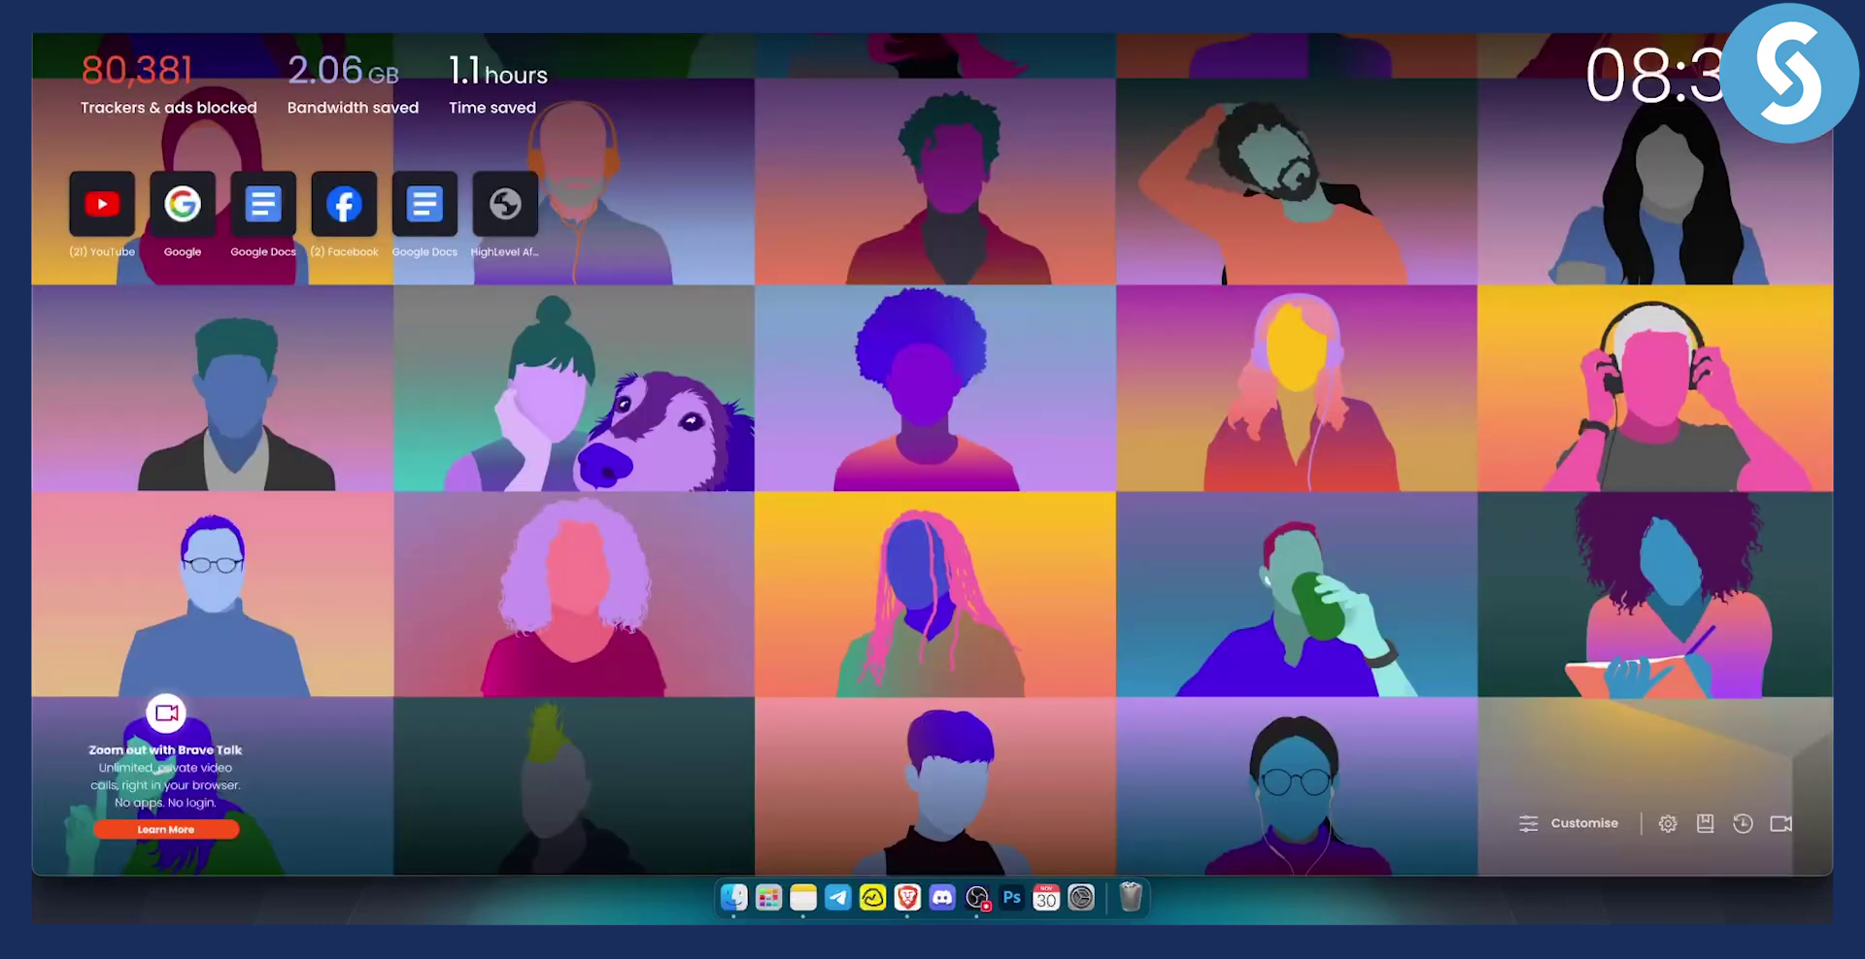
- Ask ChatGPT for 'Write me a script about top 10 cities in the world' and copy the Rome paragraph
text(CHATGPT)
key(Escape)
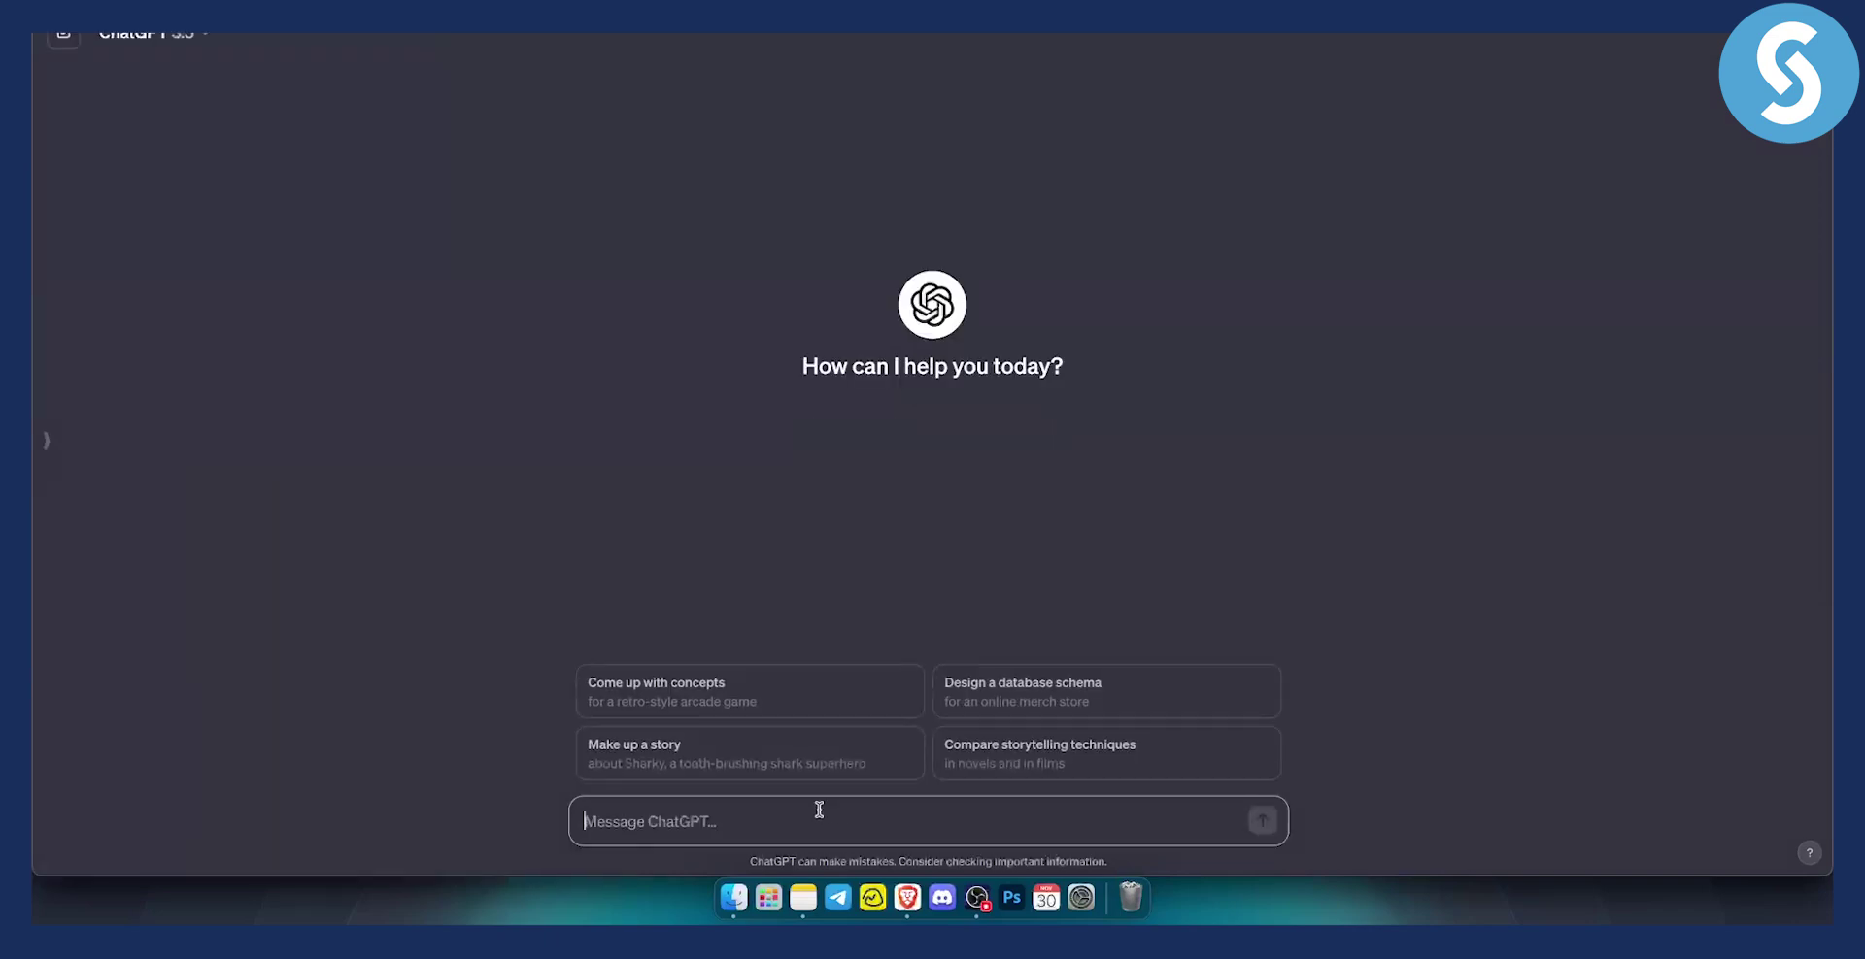
text(Write me a s)
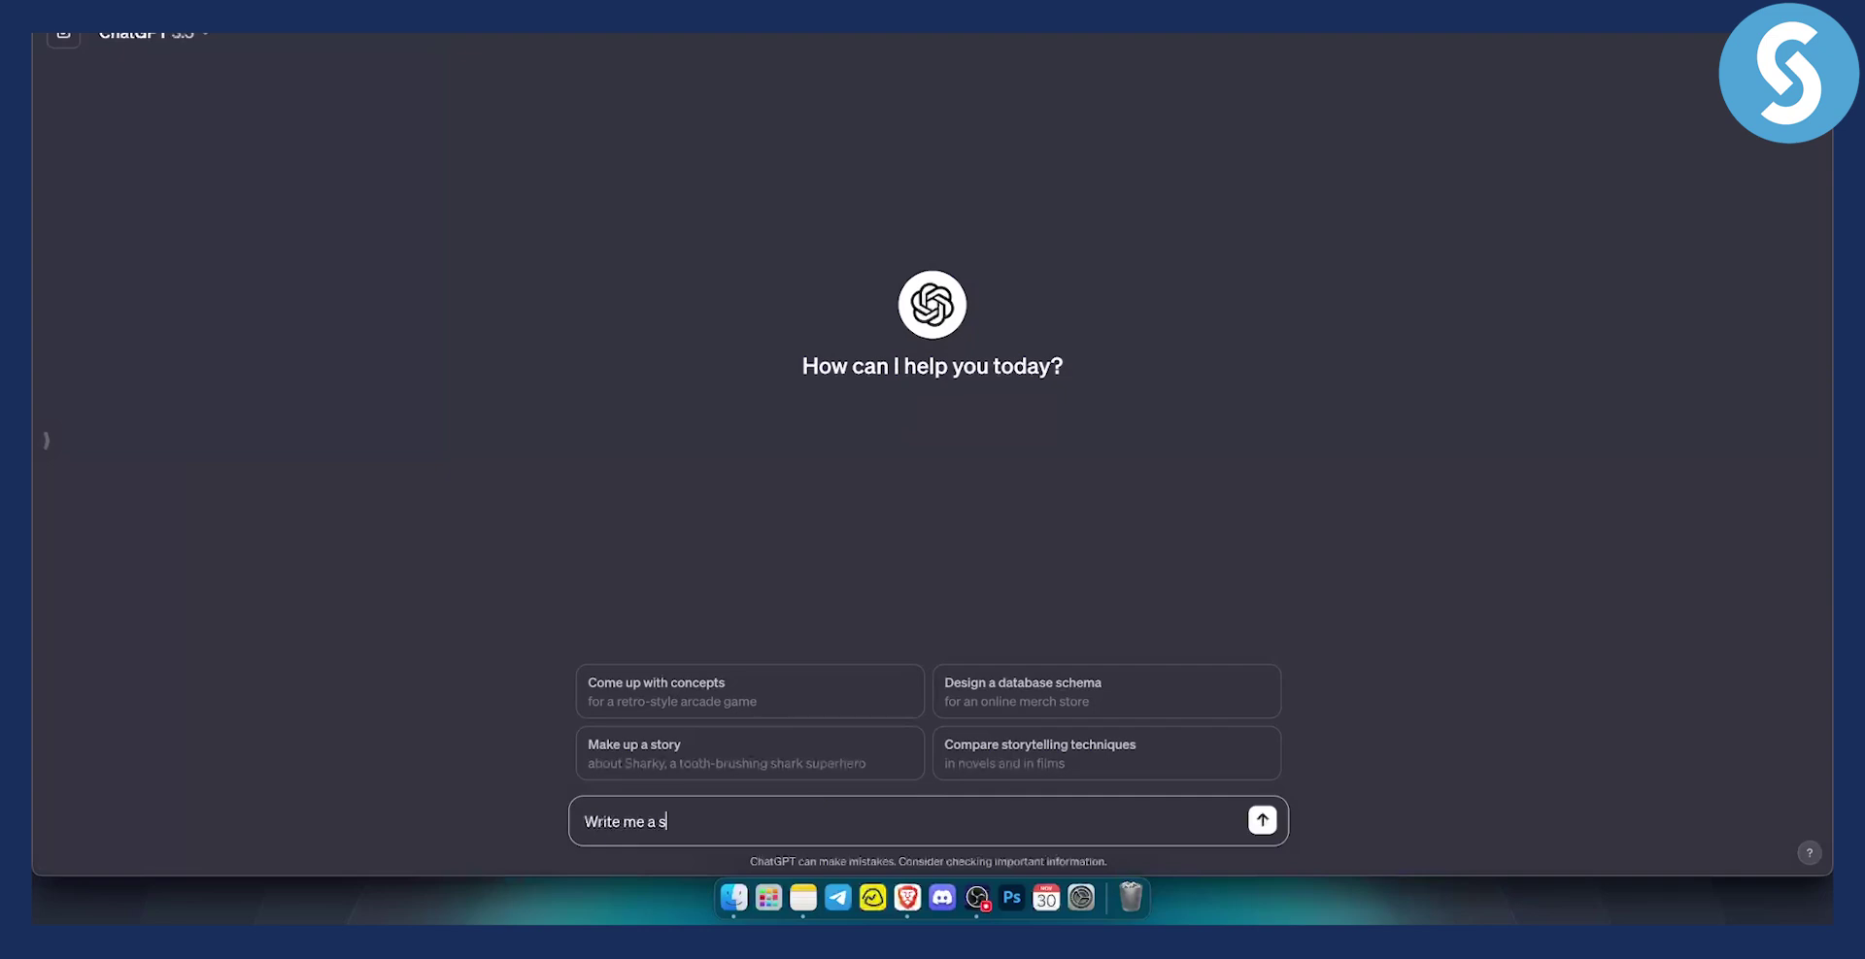
text(cript about top 10 cities)
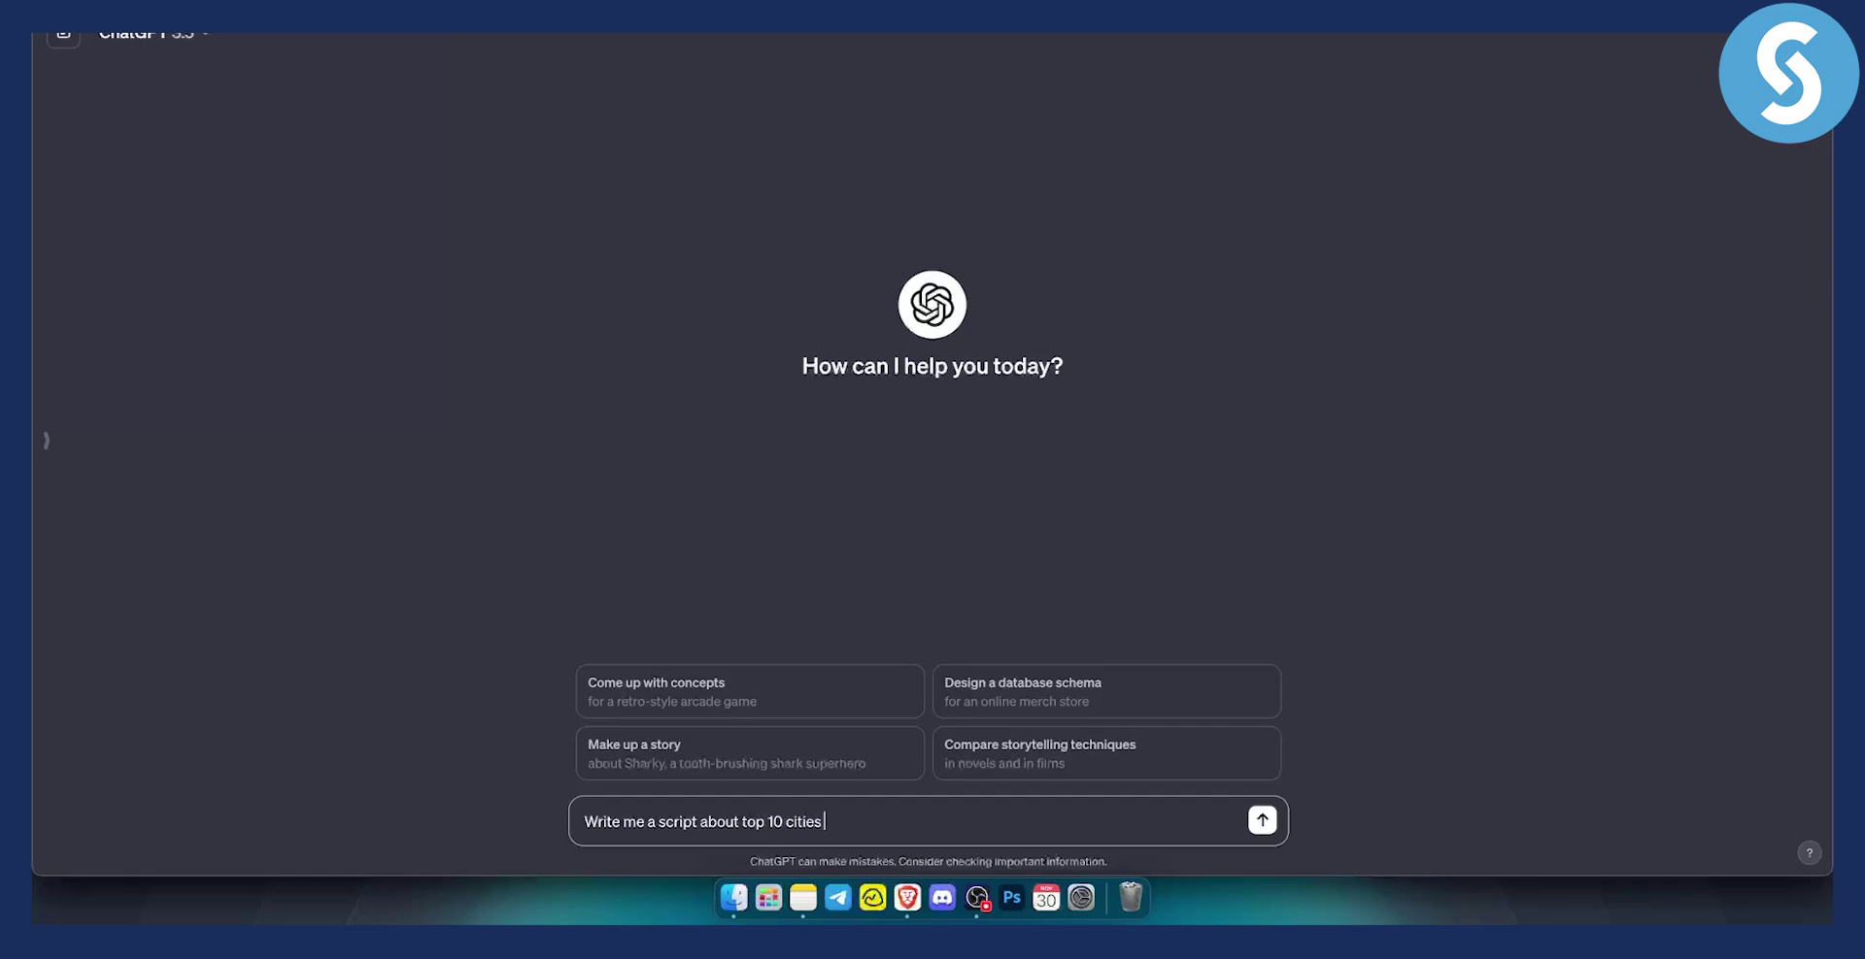
text( in the world)
key(Return)
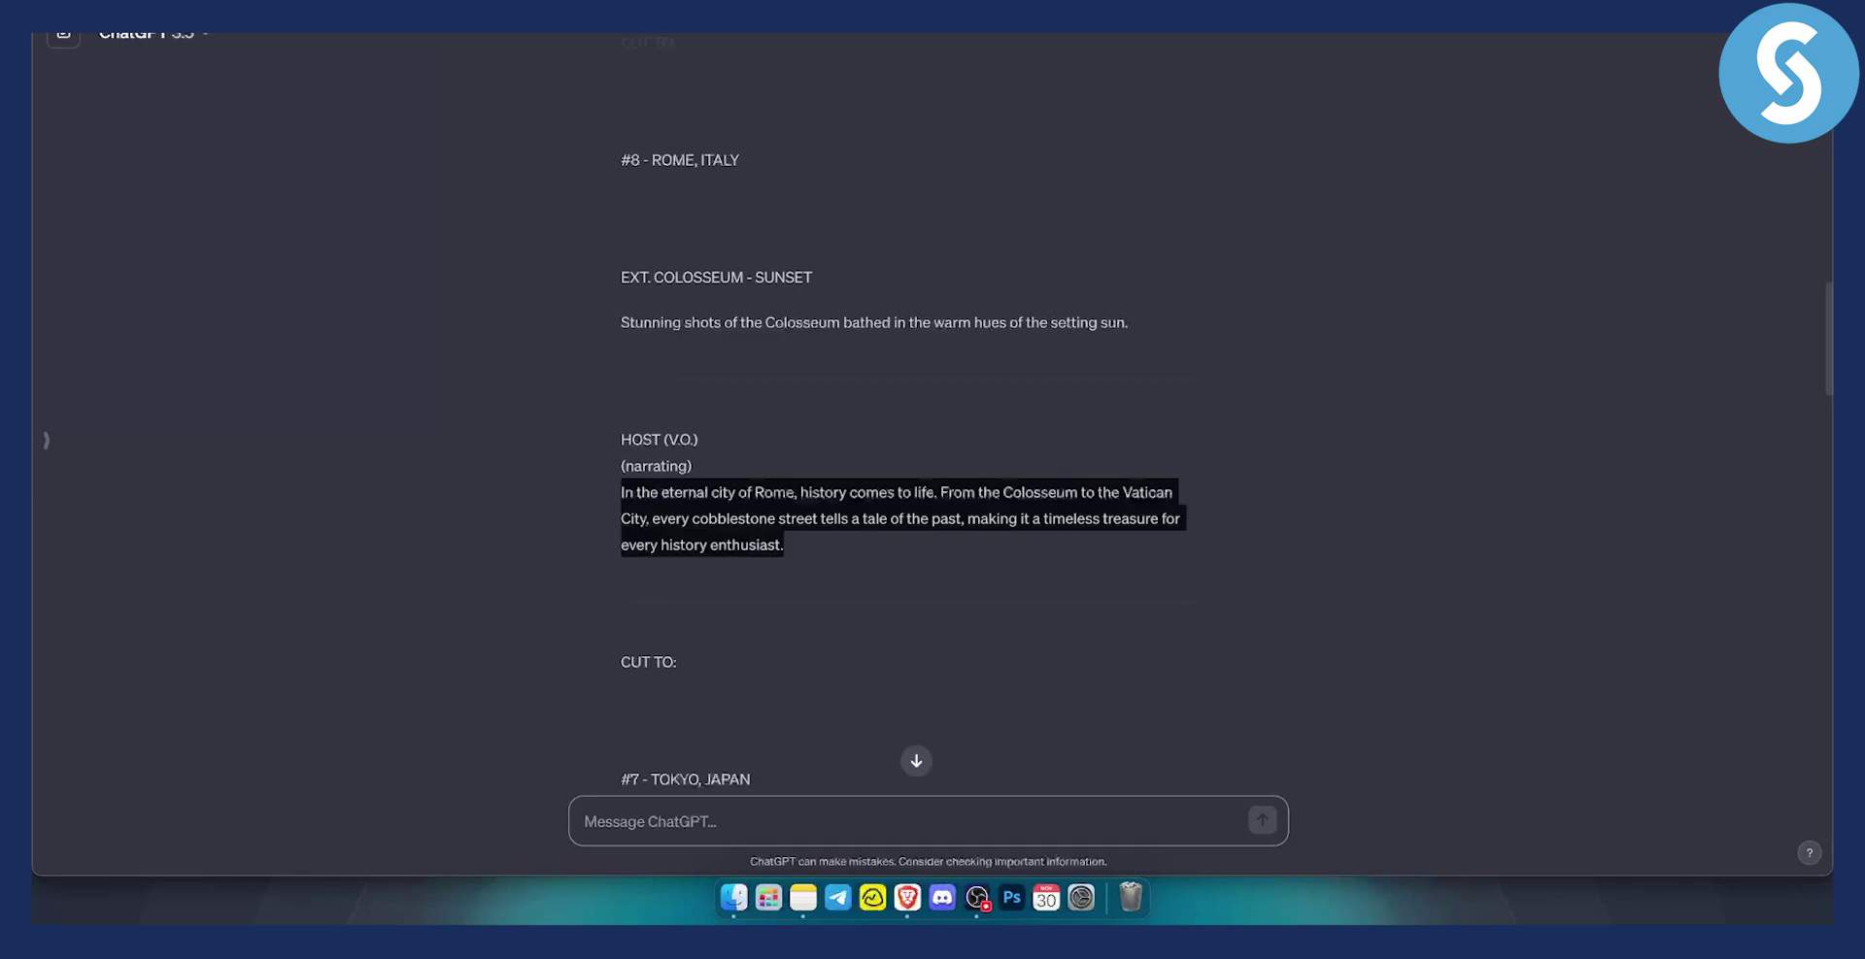
right_click(748, 500)
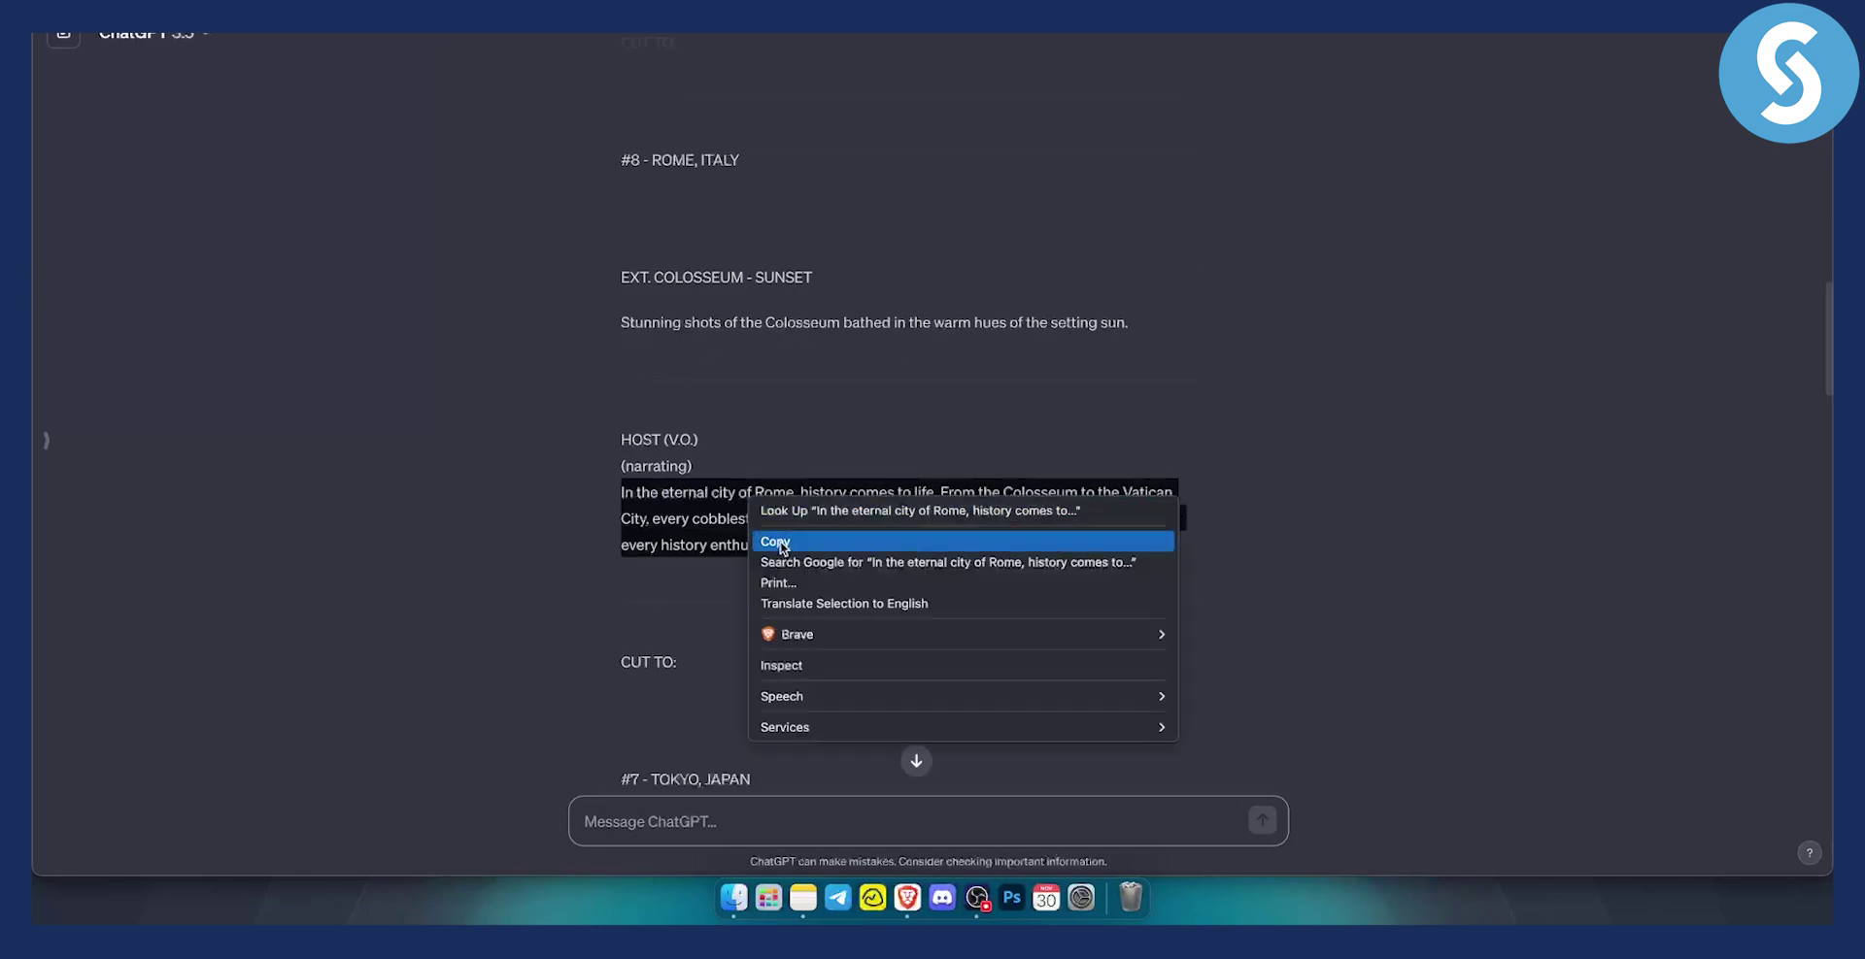
click(775, 542)
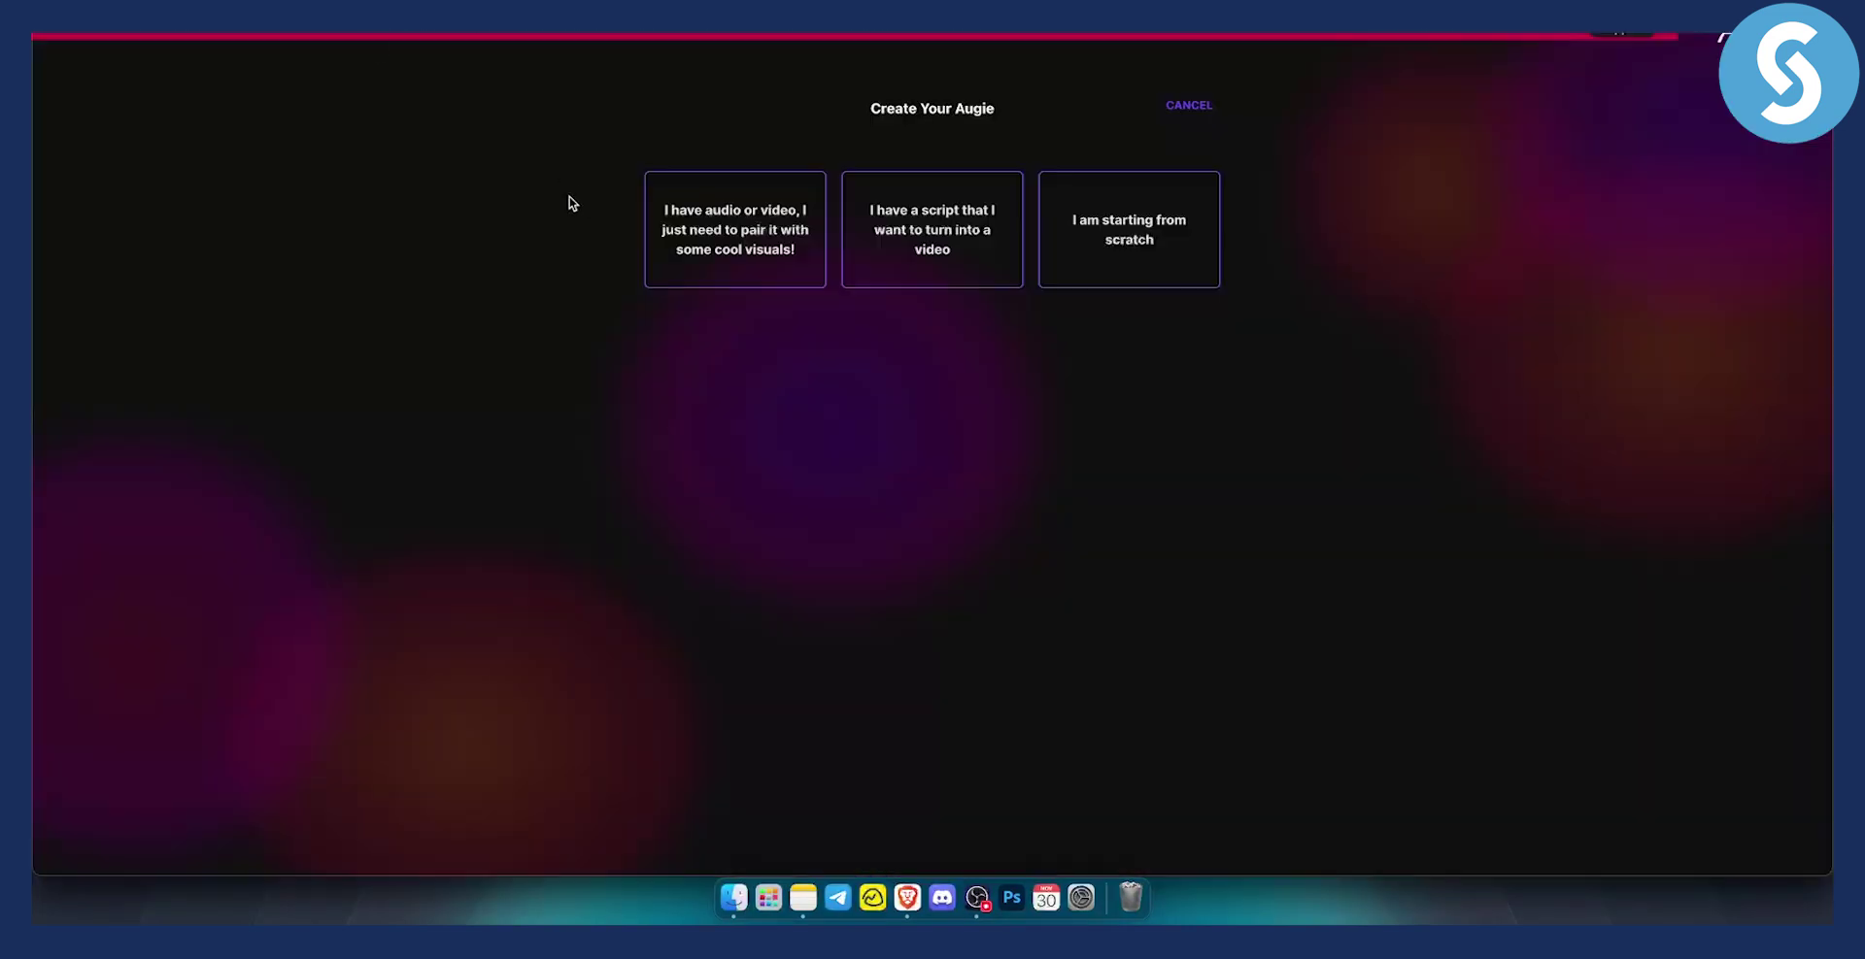
- Start from 'I have a script' and paste the copied Rome narration into the Script box
click(940, 237)
click(947, 321)
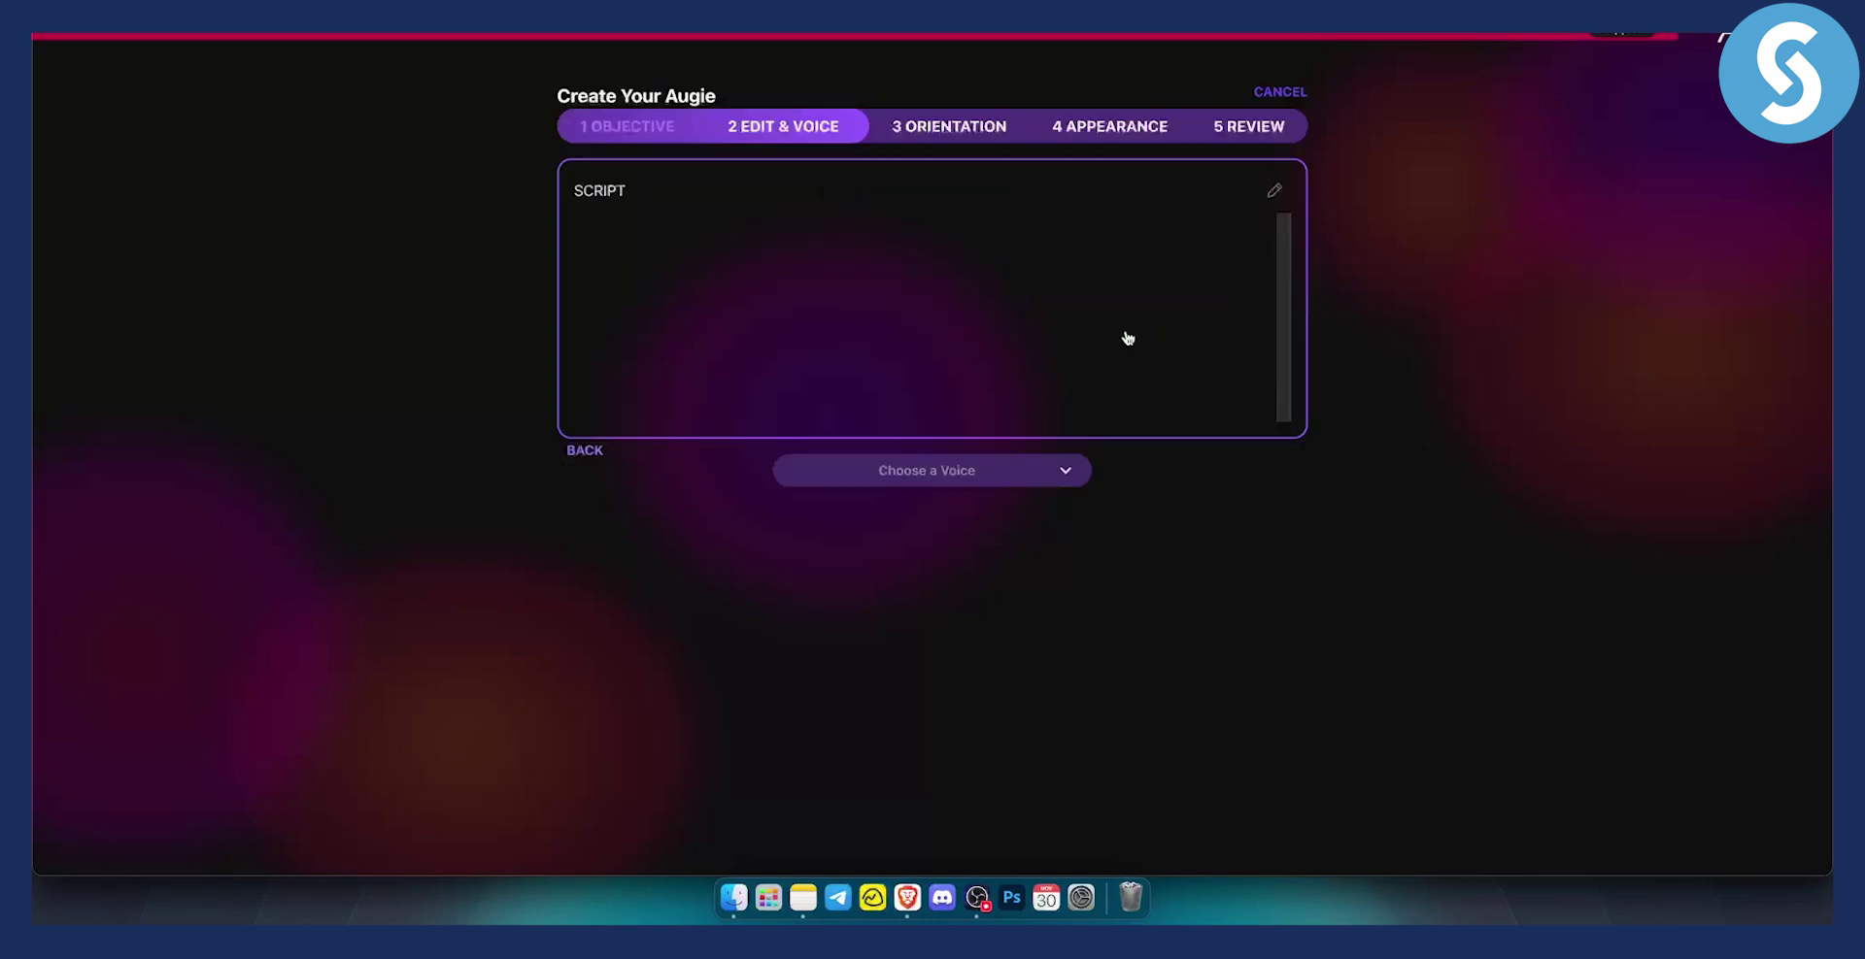
double_click(617, 190)
click(641, 223)
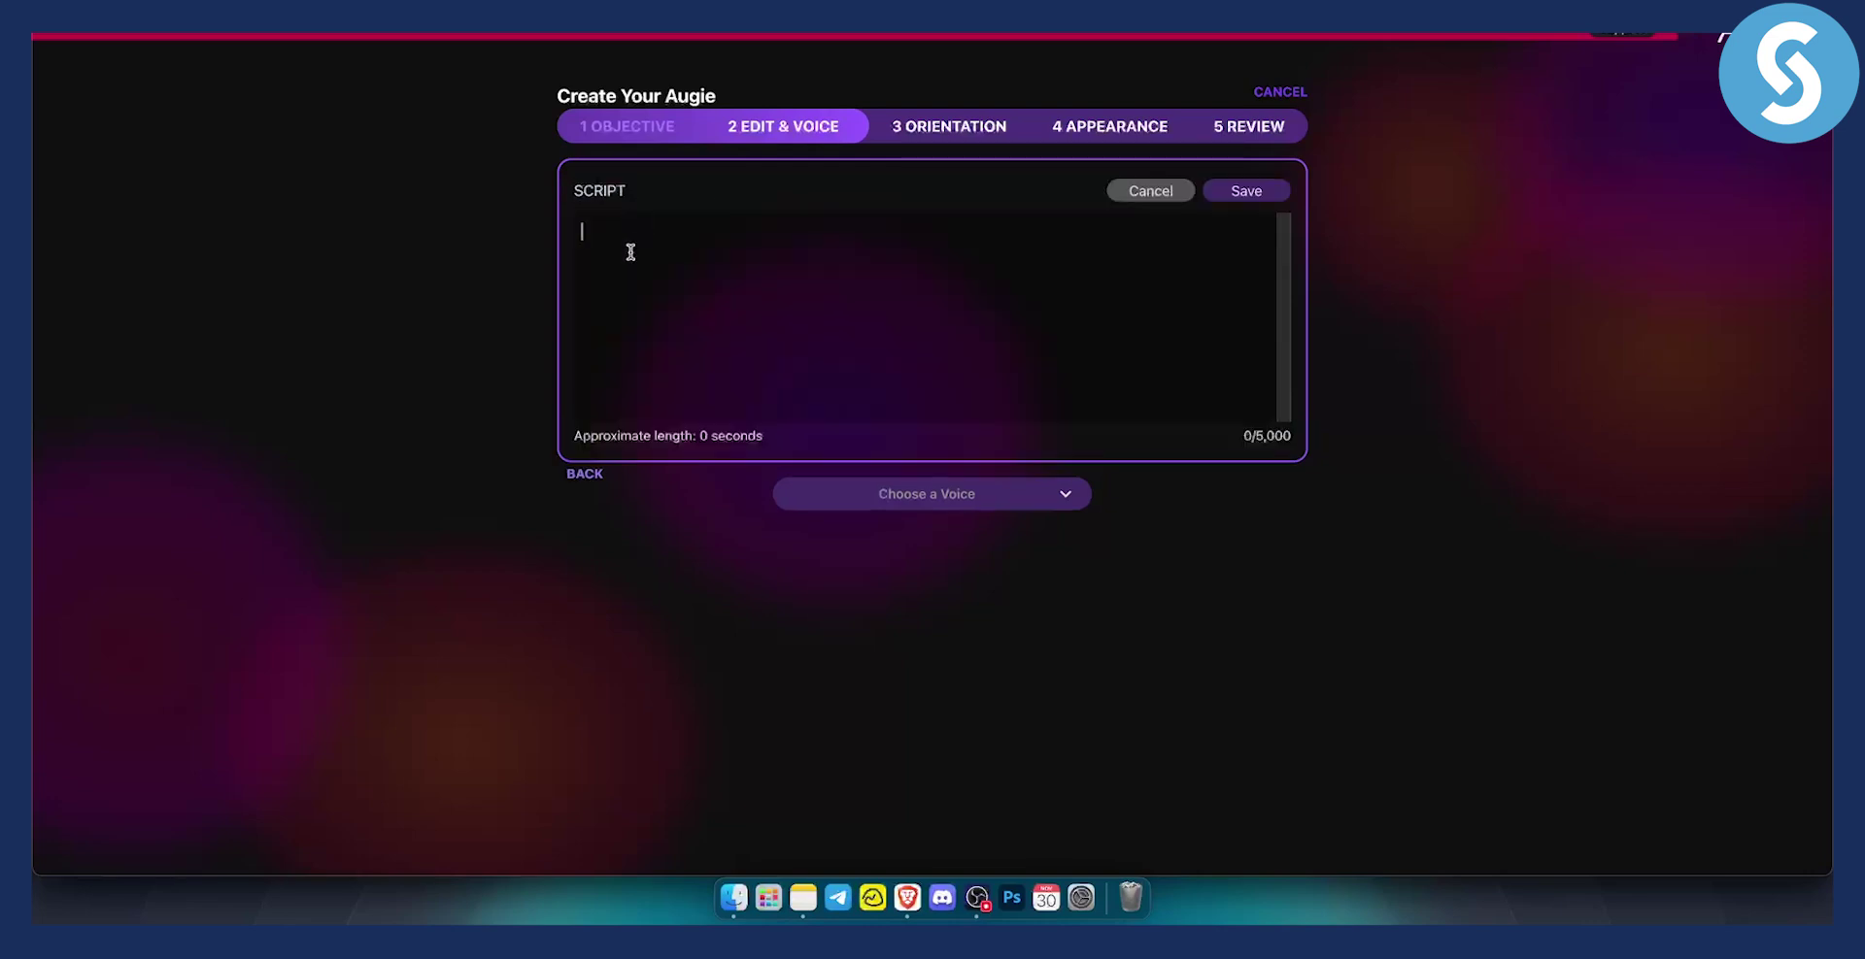
key(super+v)
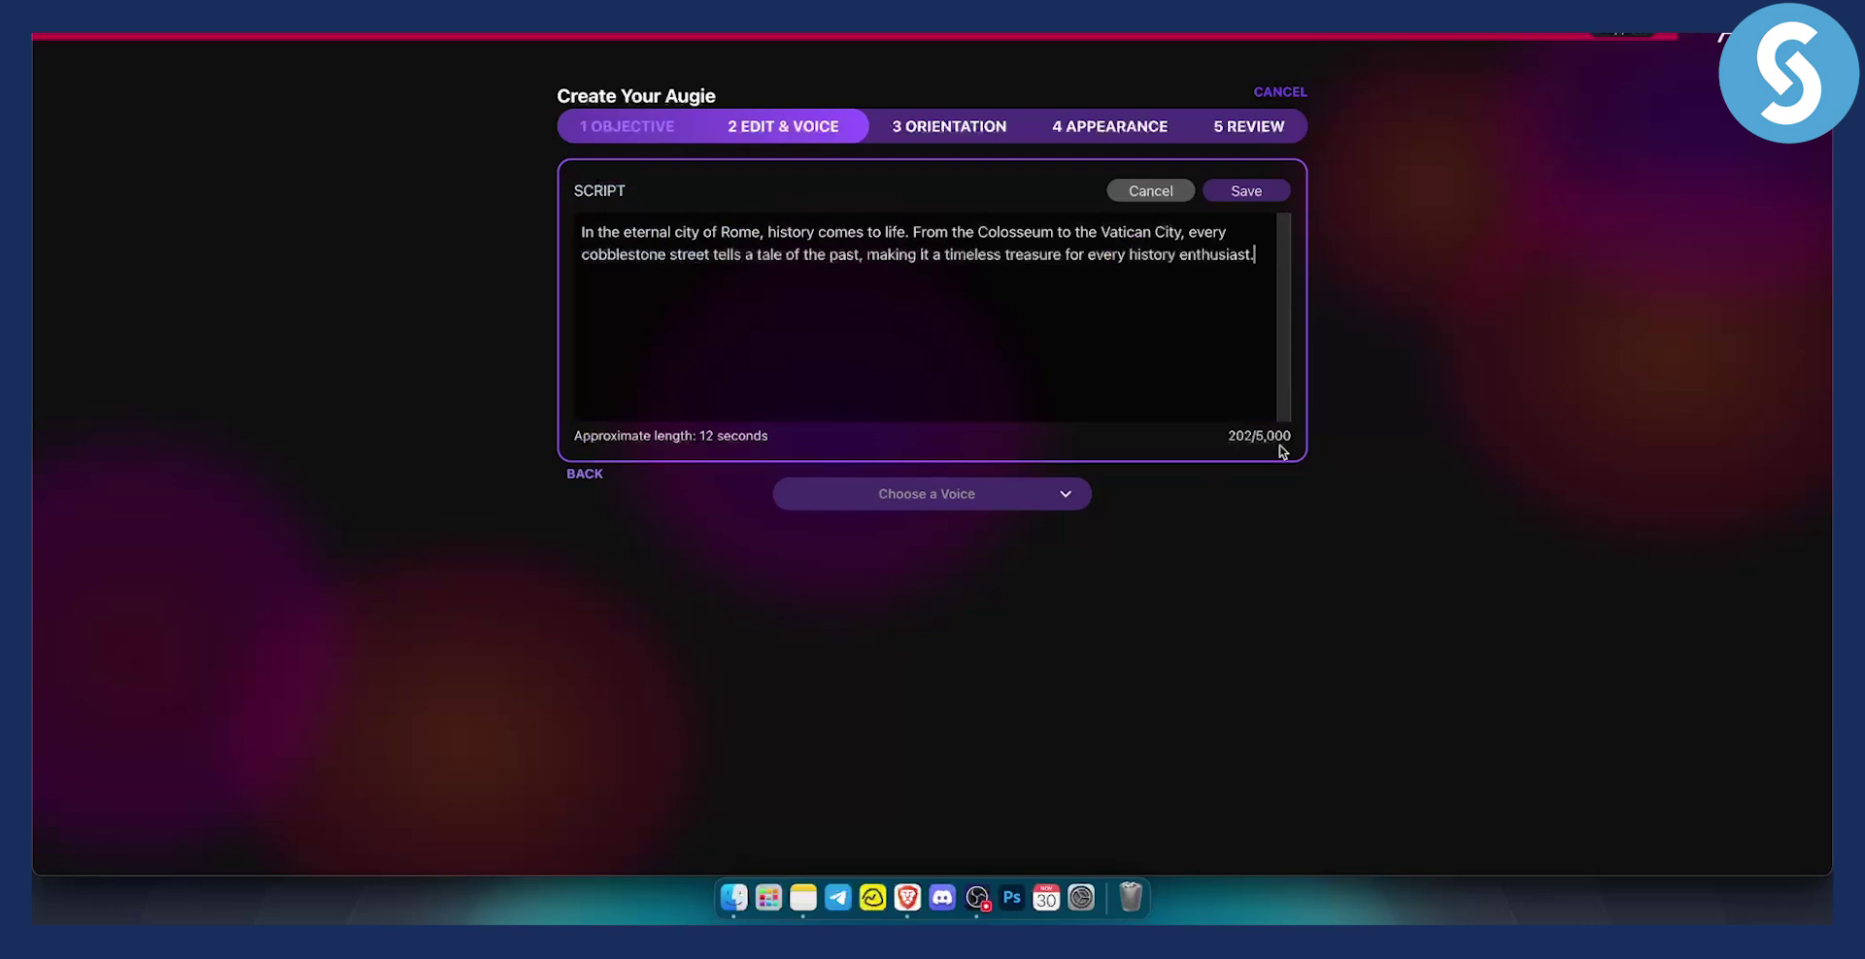
drag(1255, 433, 1289, 433)
- Pick the Adam narration voice, save the Rome script, preview the reading and accept it
click(1063, 498)
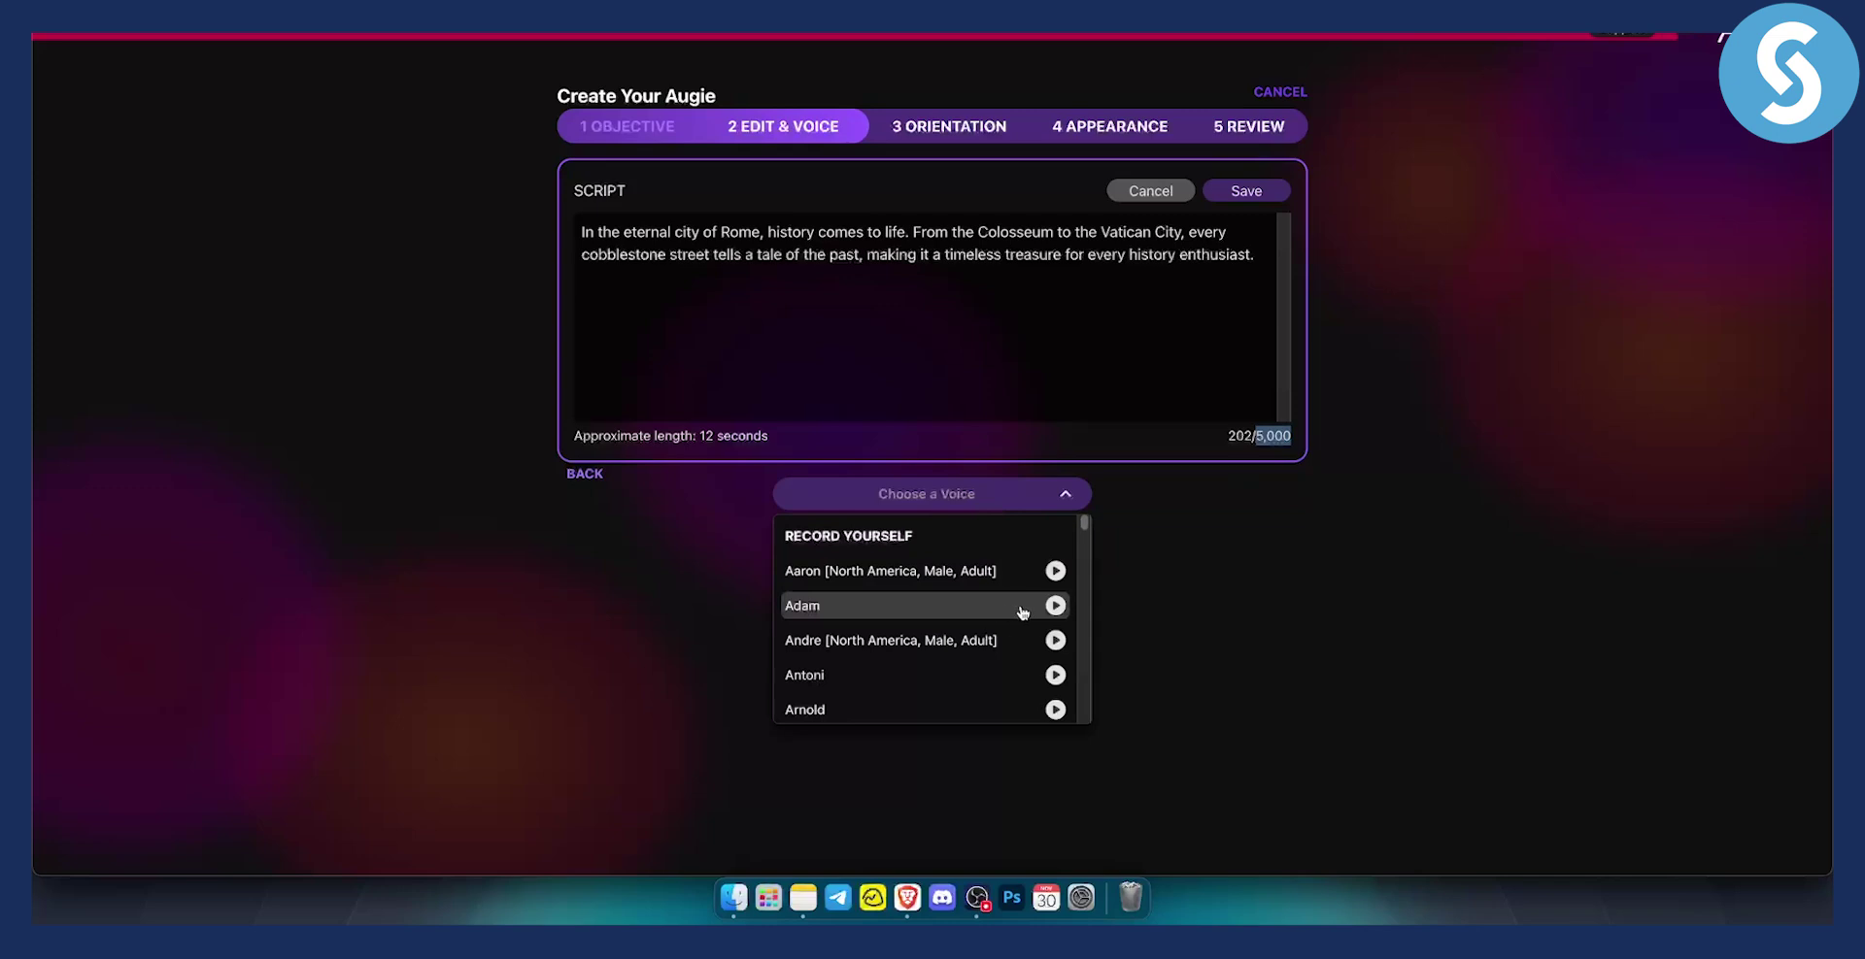
click(820, 607)
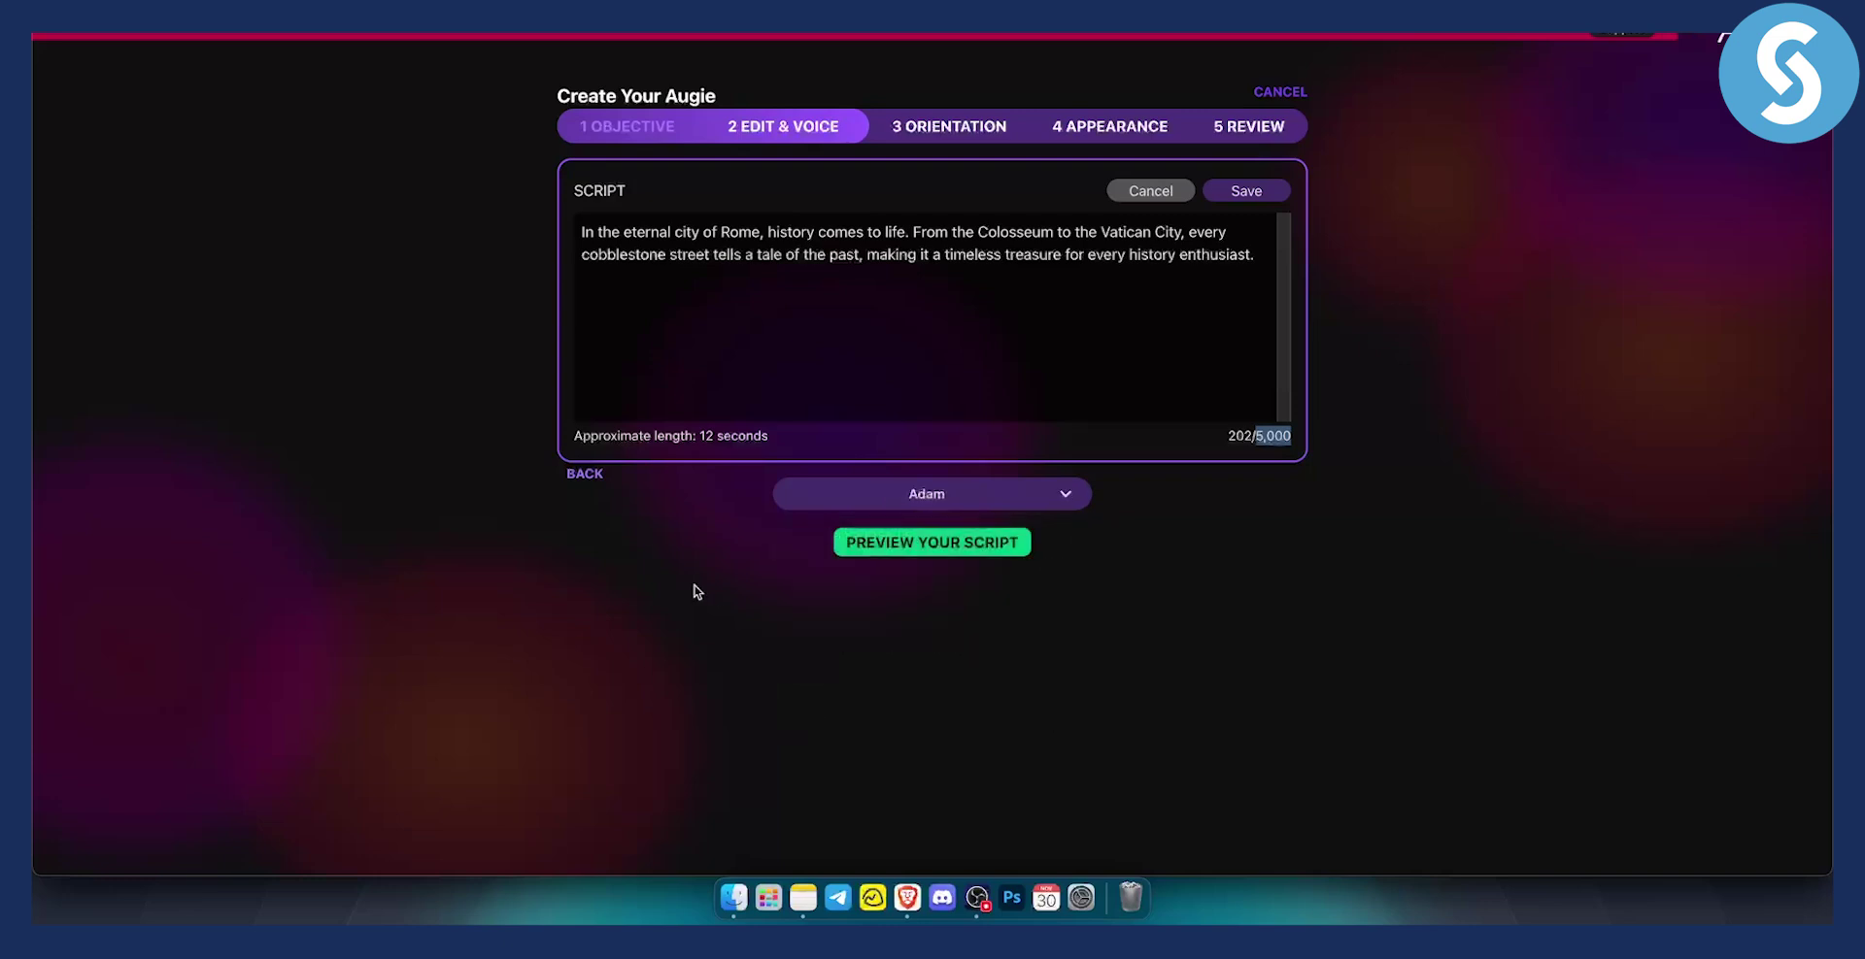
click(1231, 441)
click(1265, 191)
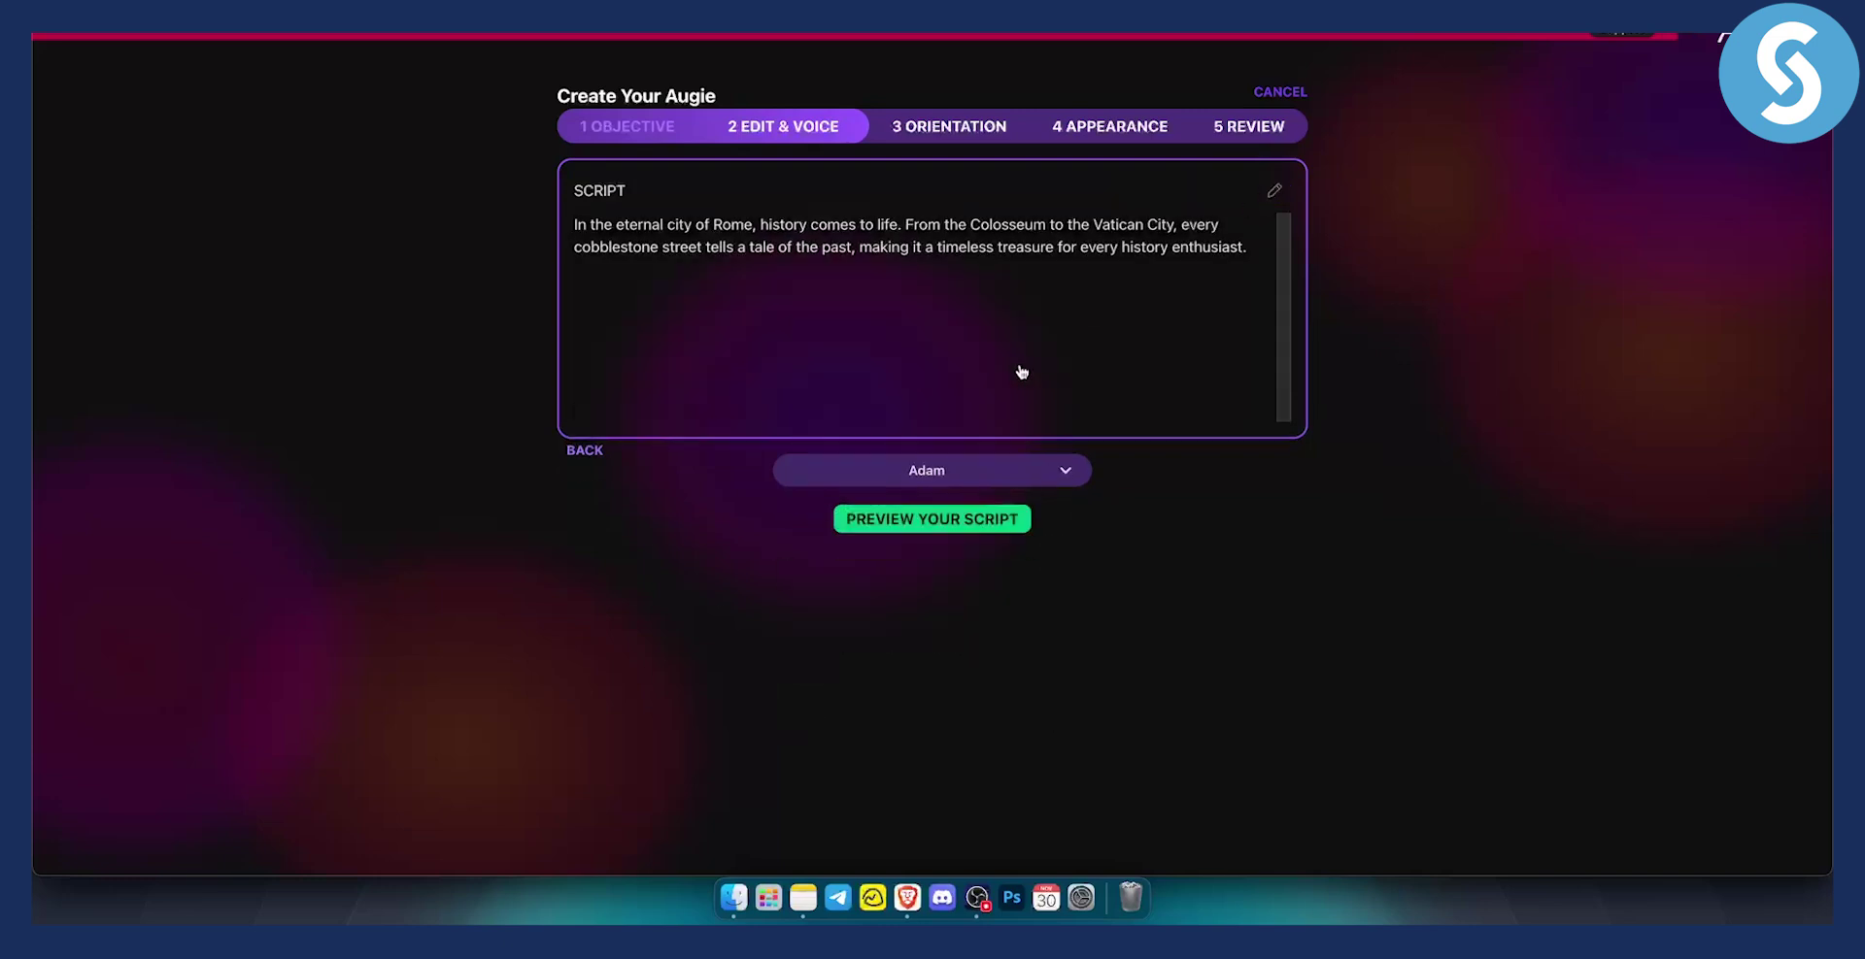
click(951, 527)
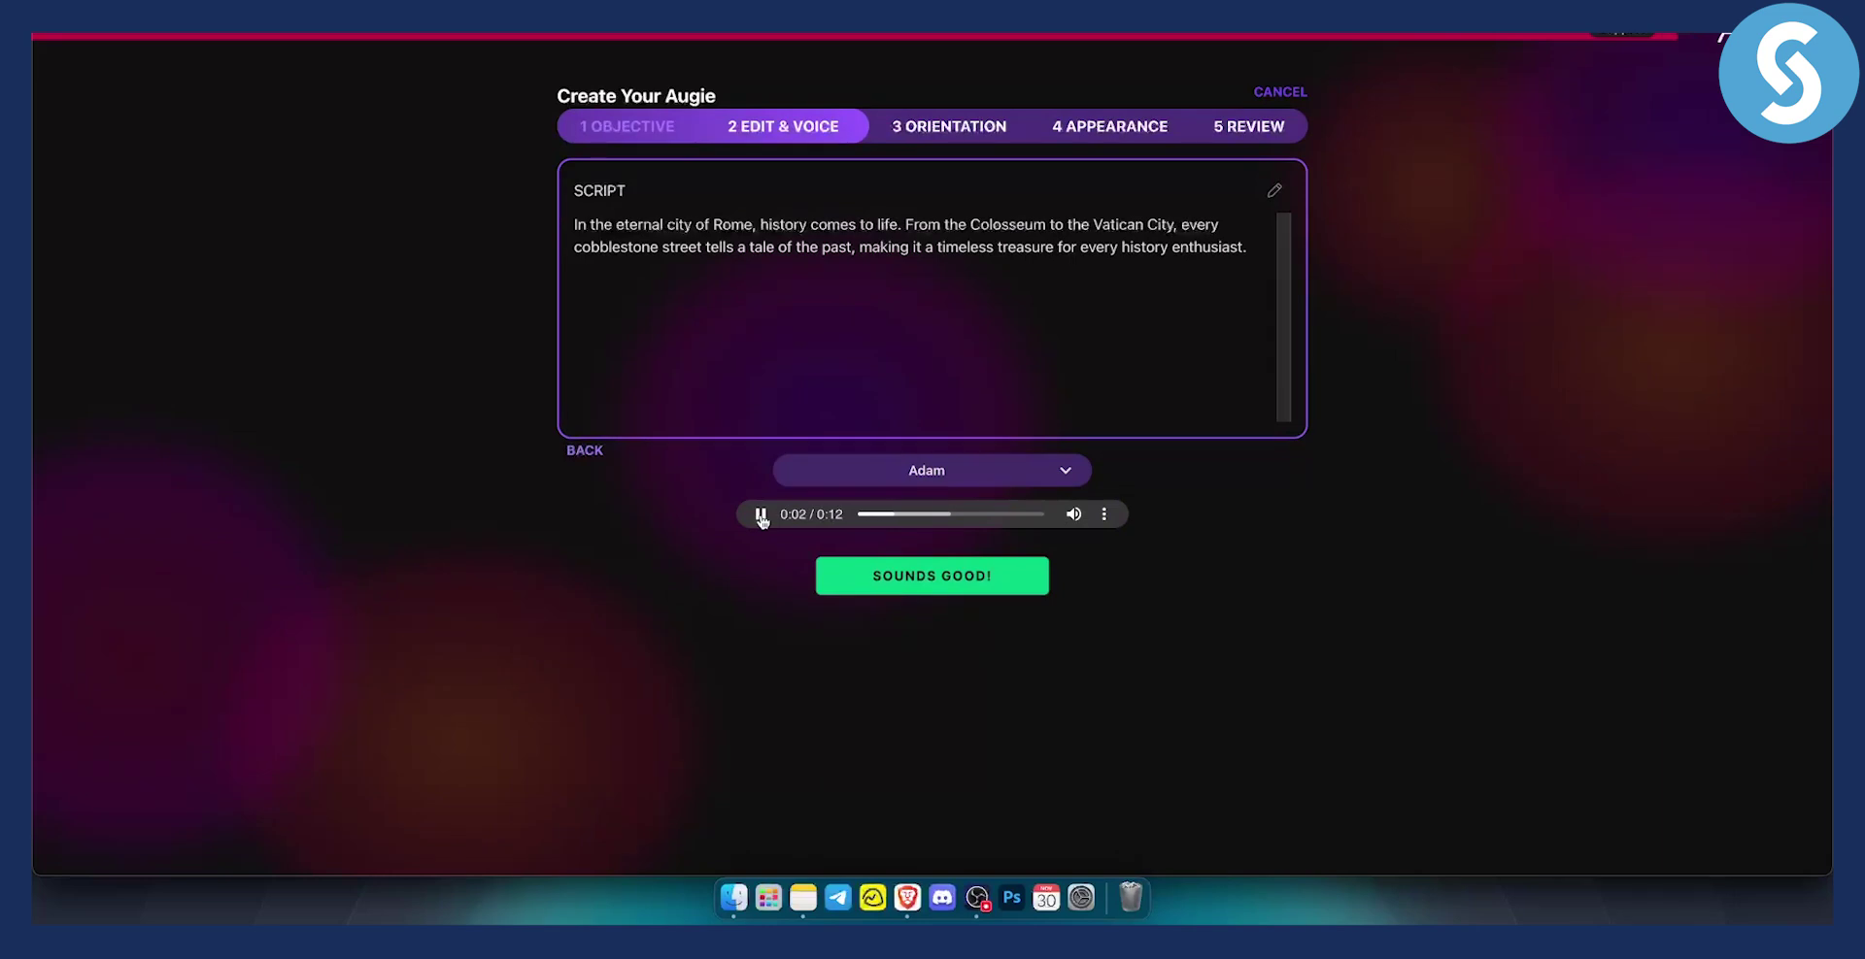
click(927, 586)
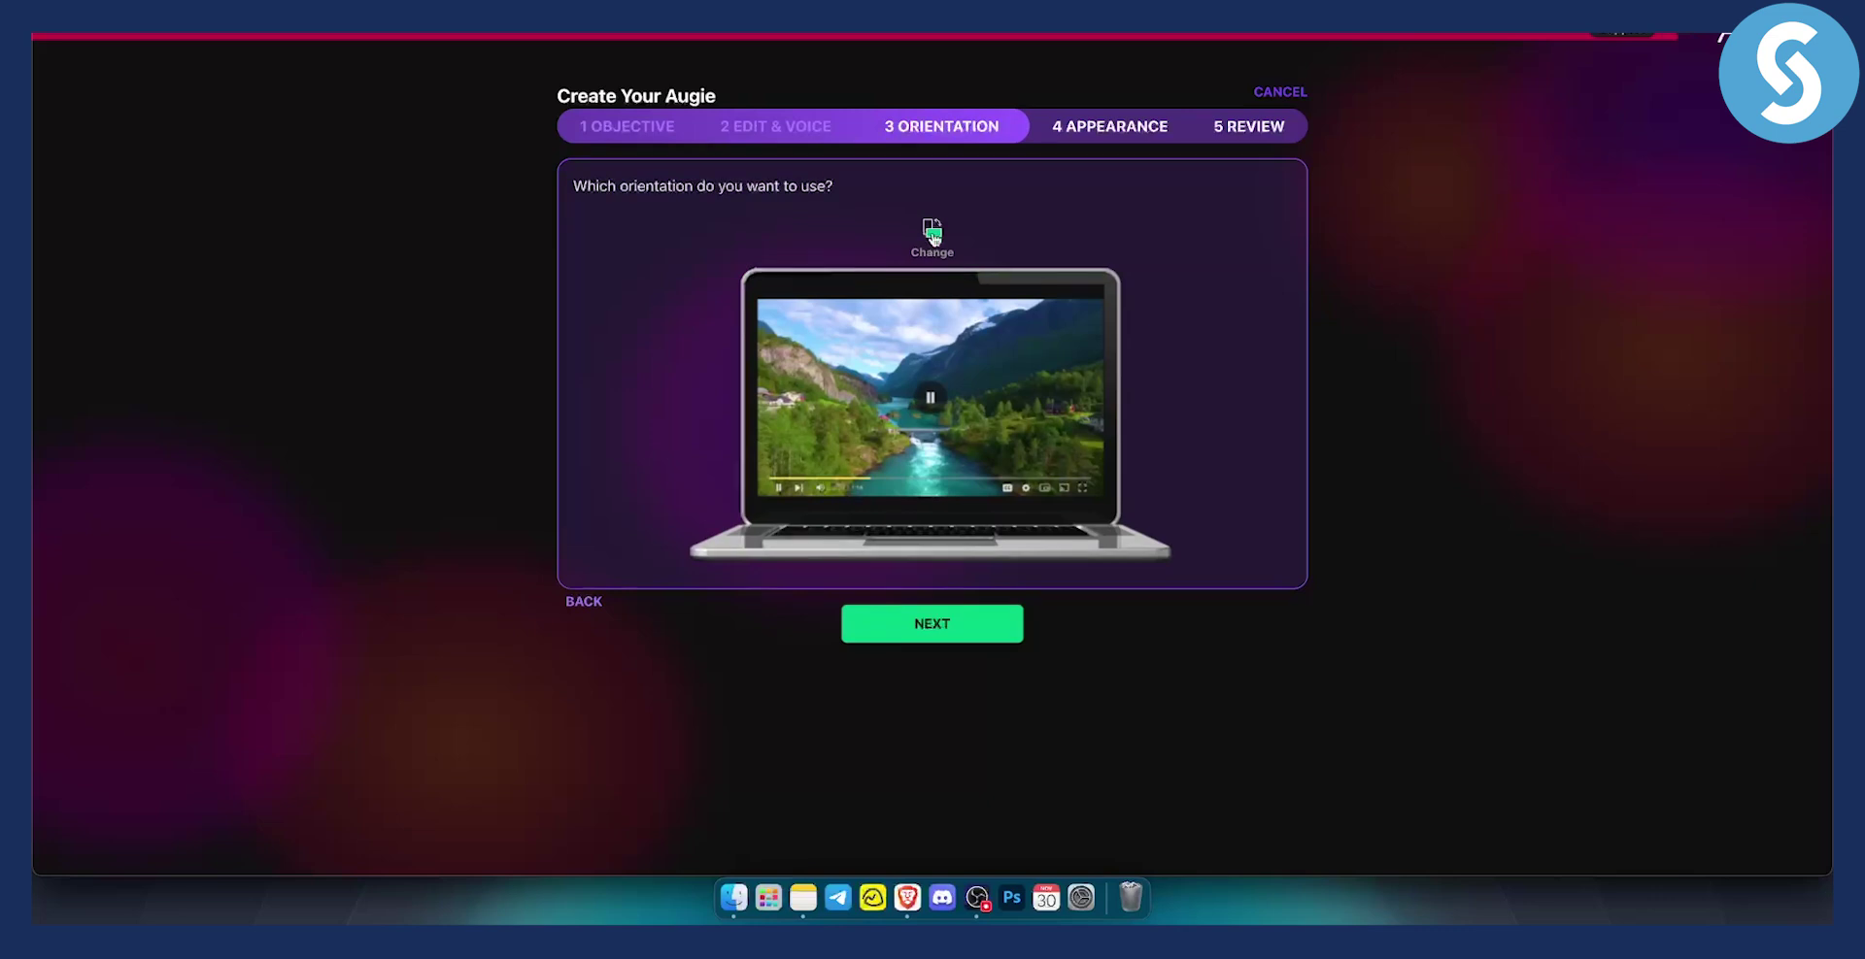
- Switch the video from landscape to vertical portrait and continue to the media choices
click(932, 233)
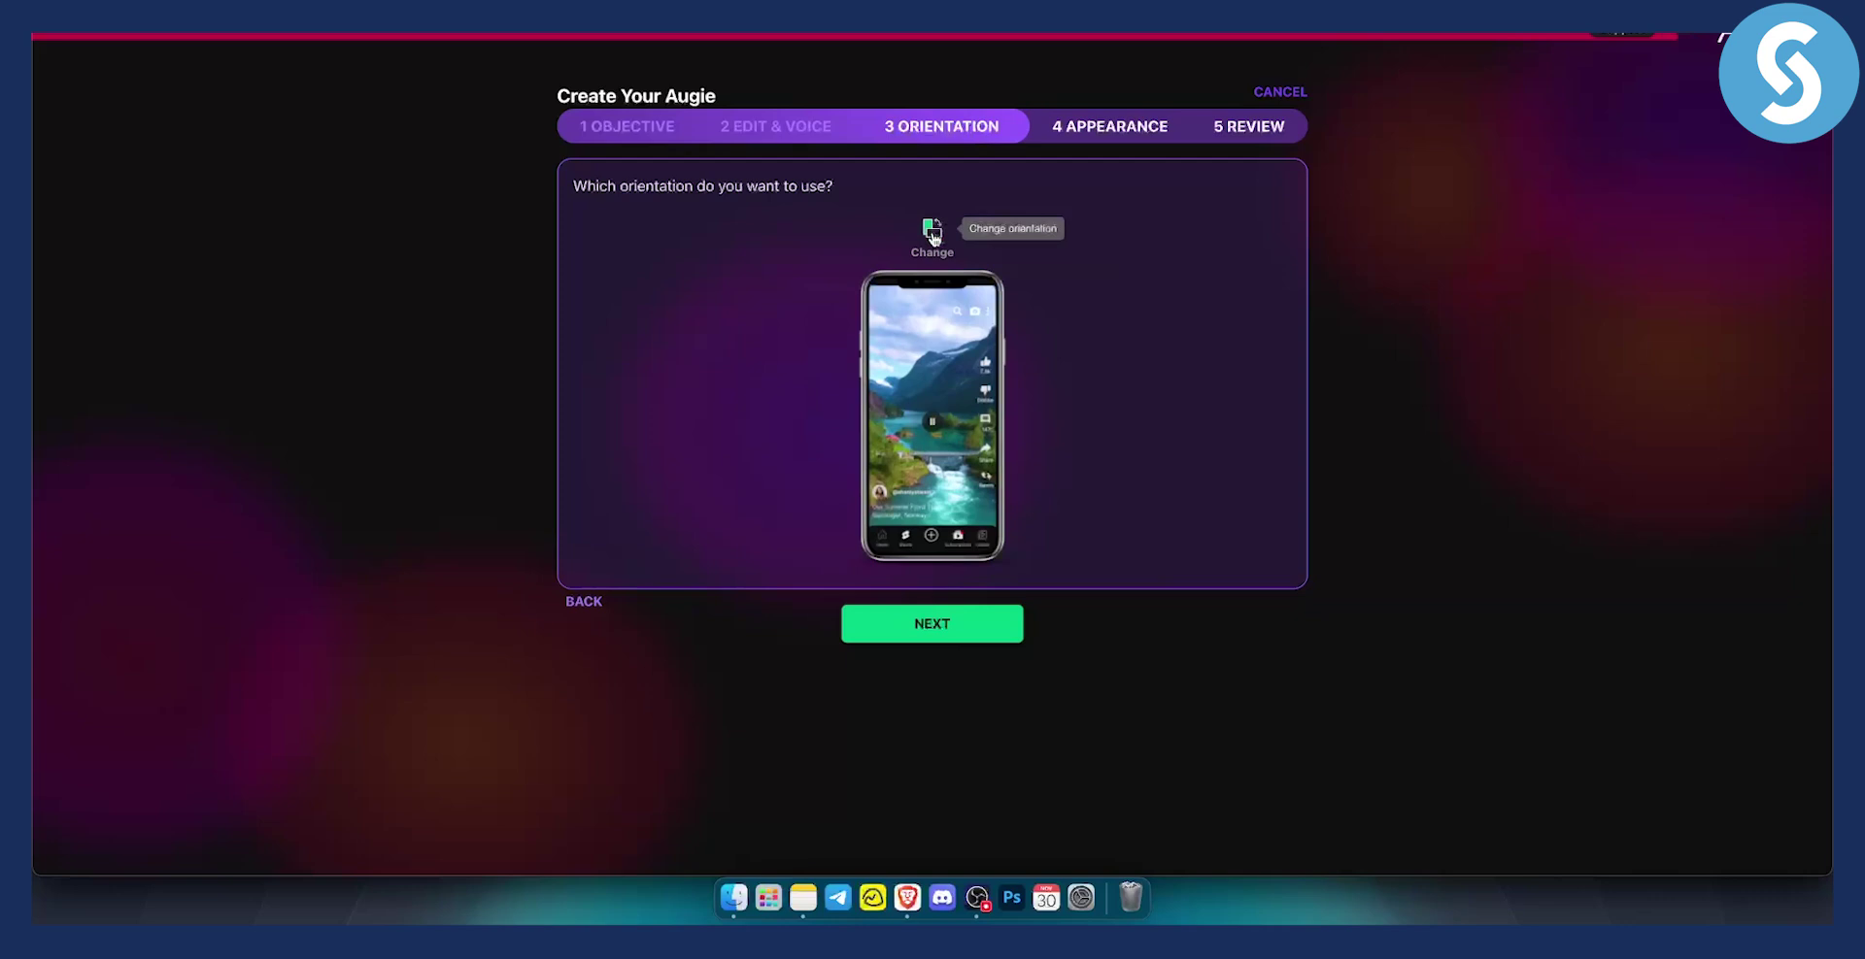
click(932, 624)
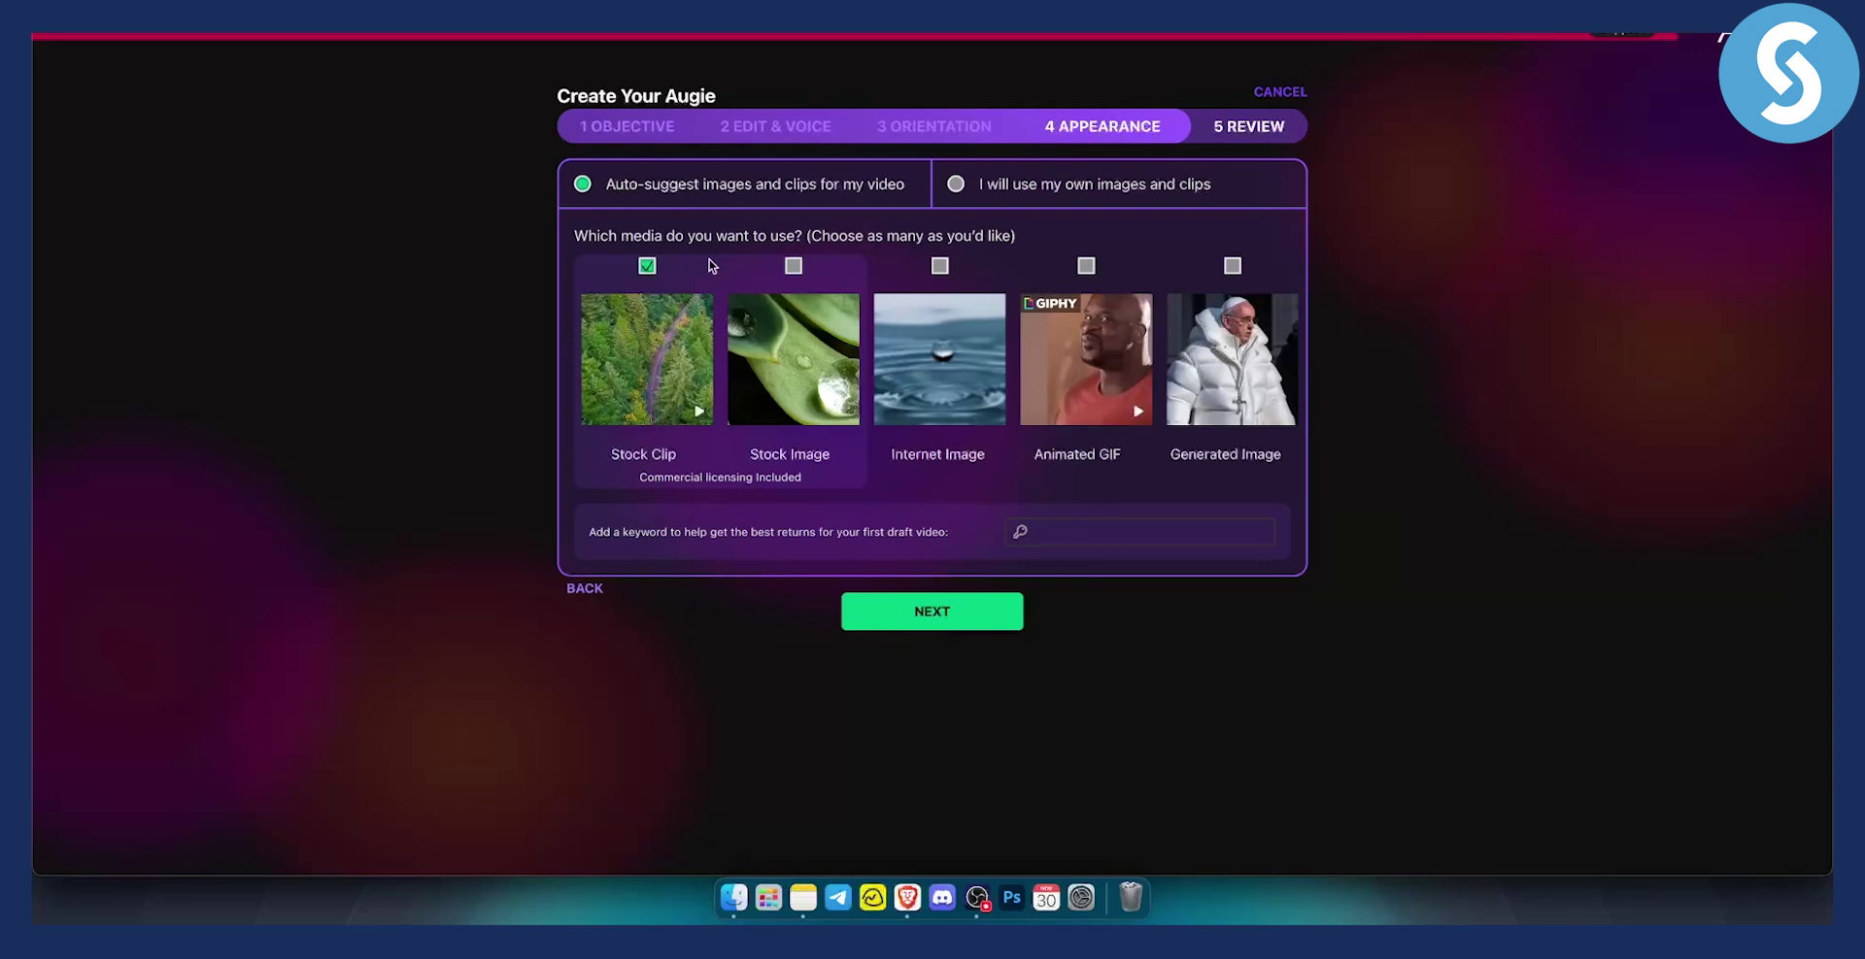
- Add Stock Image and Generated Image alongside Stock Clip, then go on to the review
click(795, 267)
click(1233, 267)
click(949, 608)
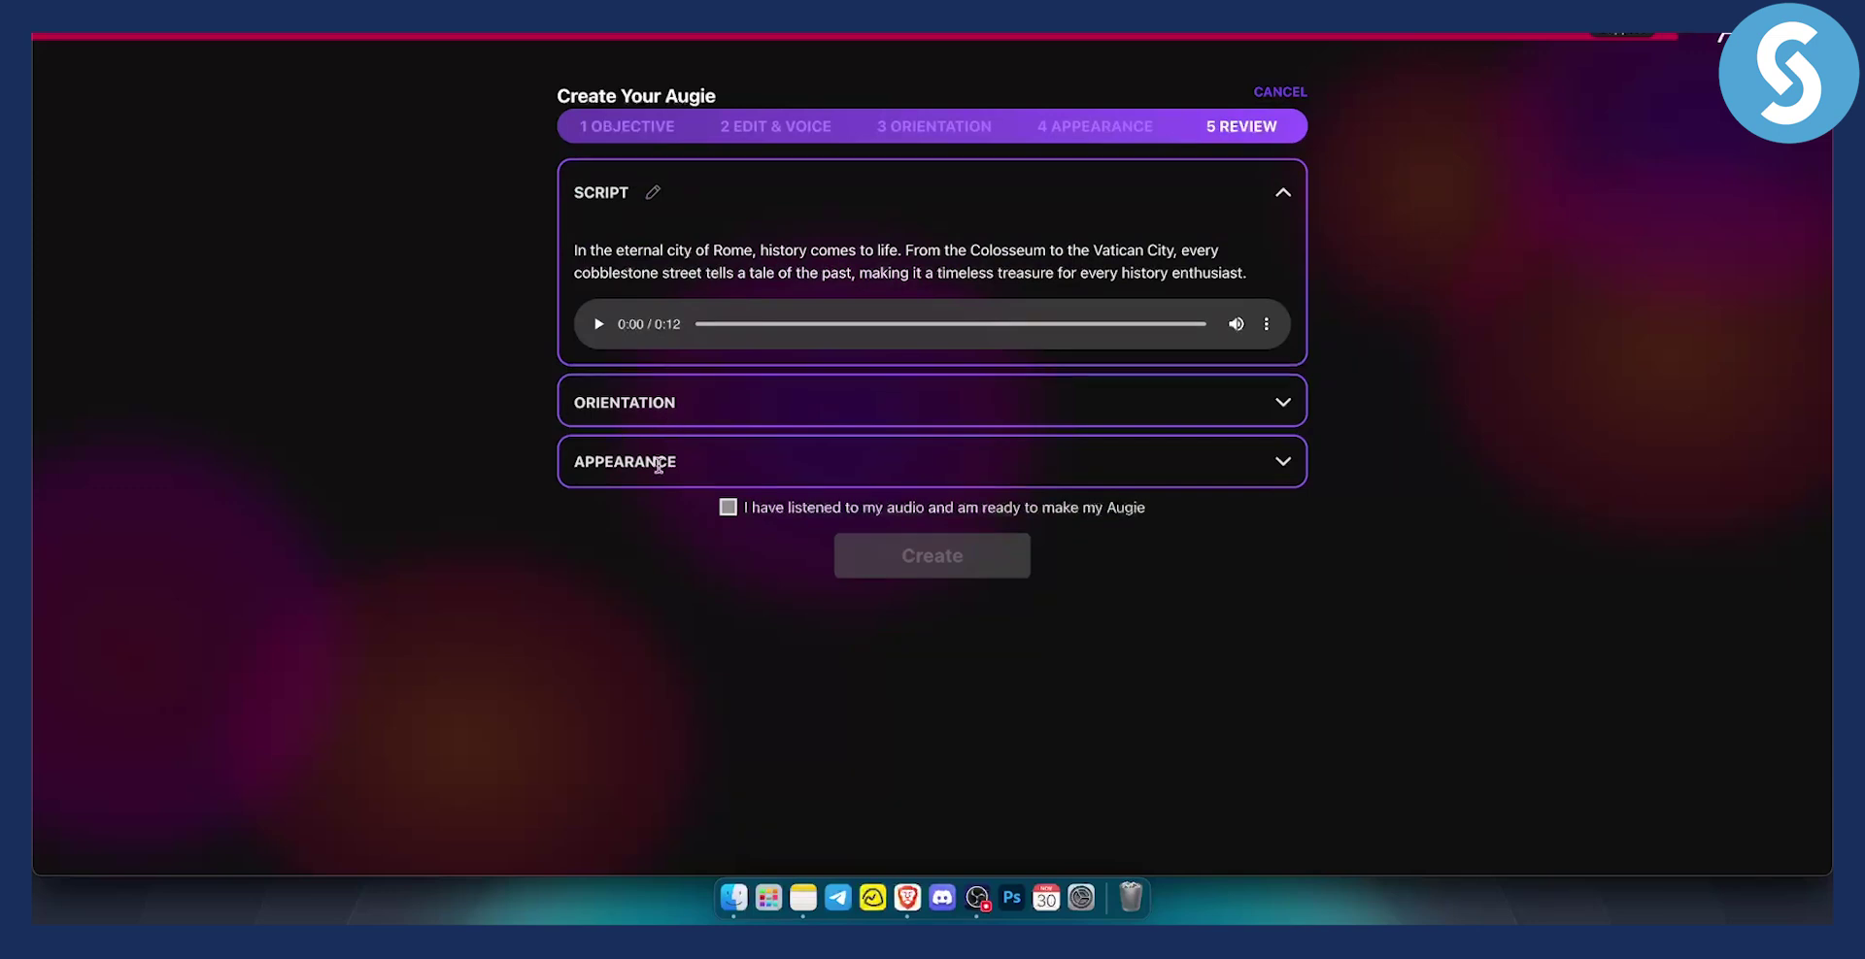
- Confirm the audio was listened to and create the 0:13 Augie video
click(728, 508)
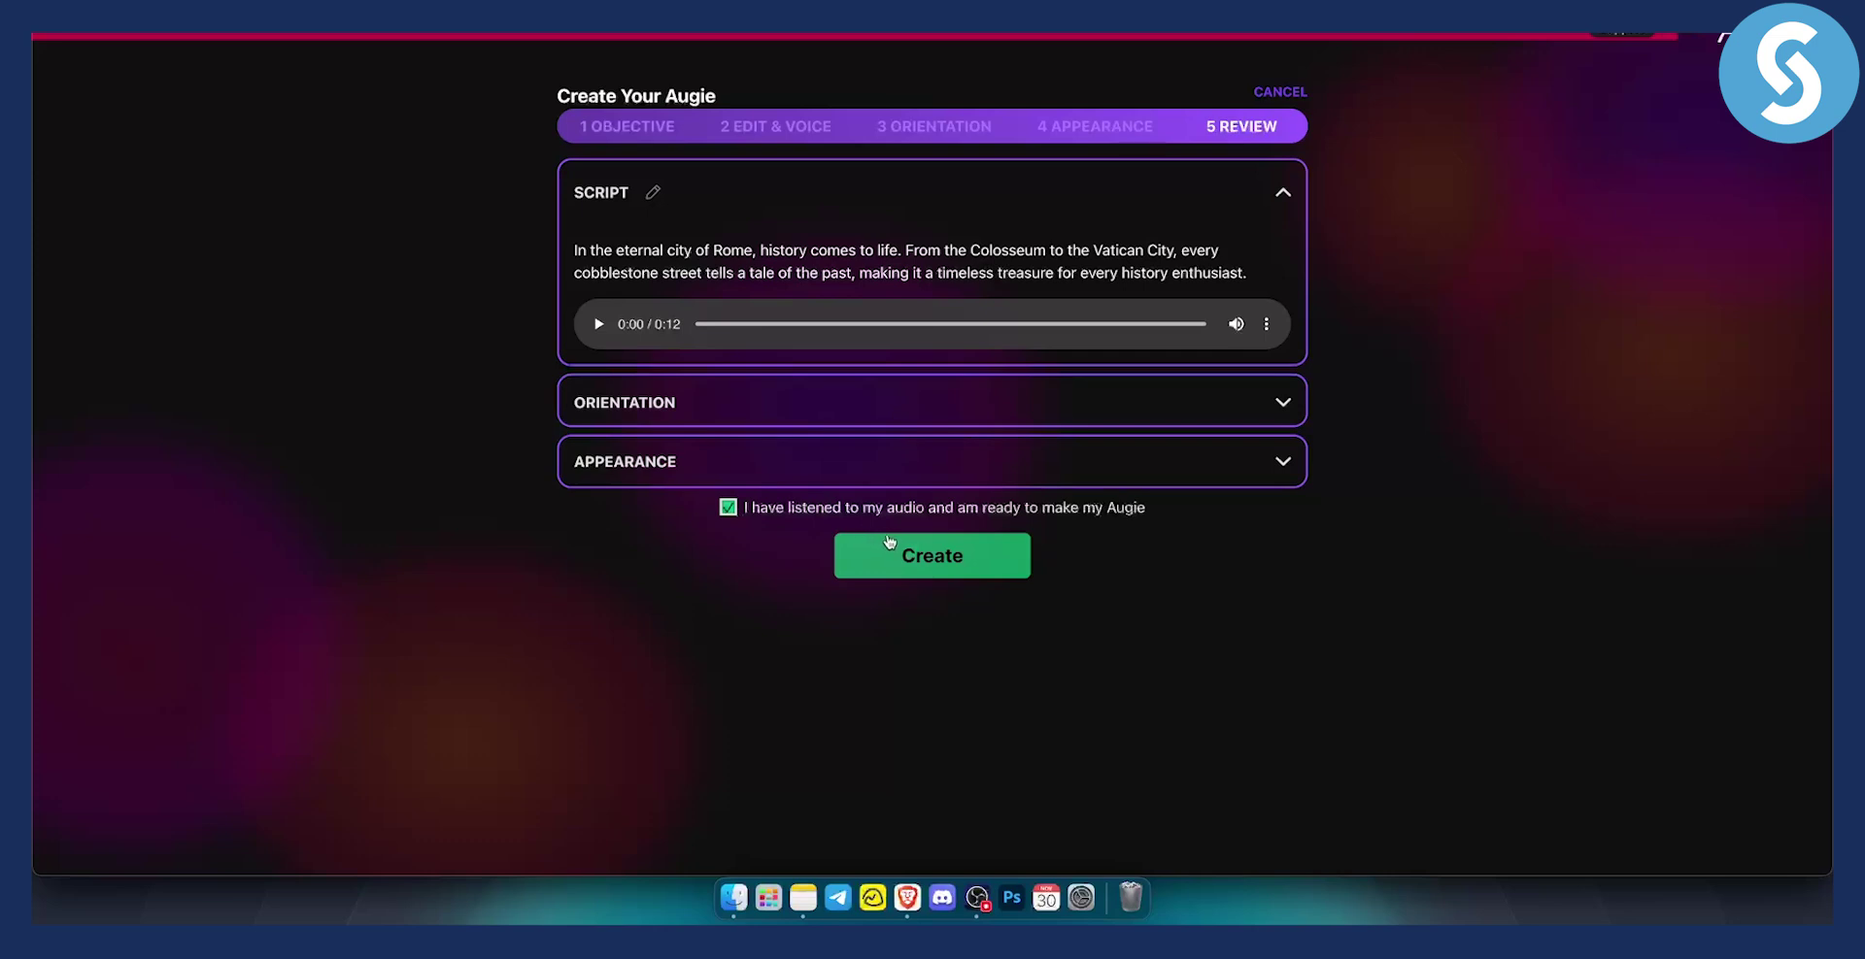
click(922, 555)
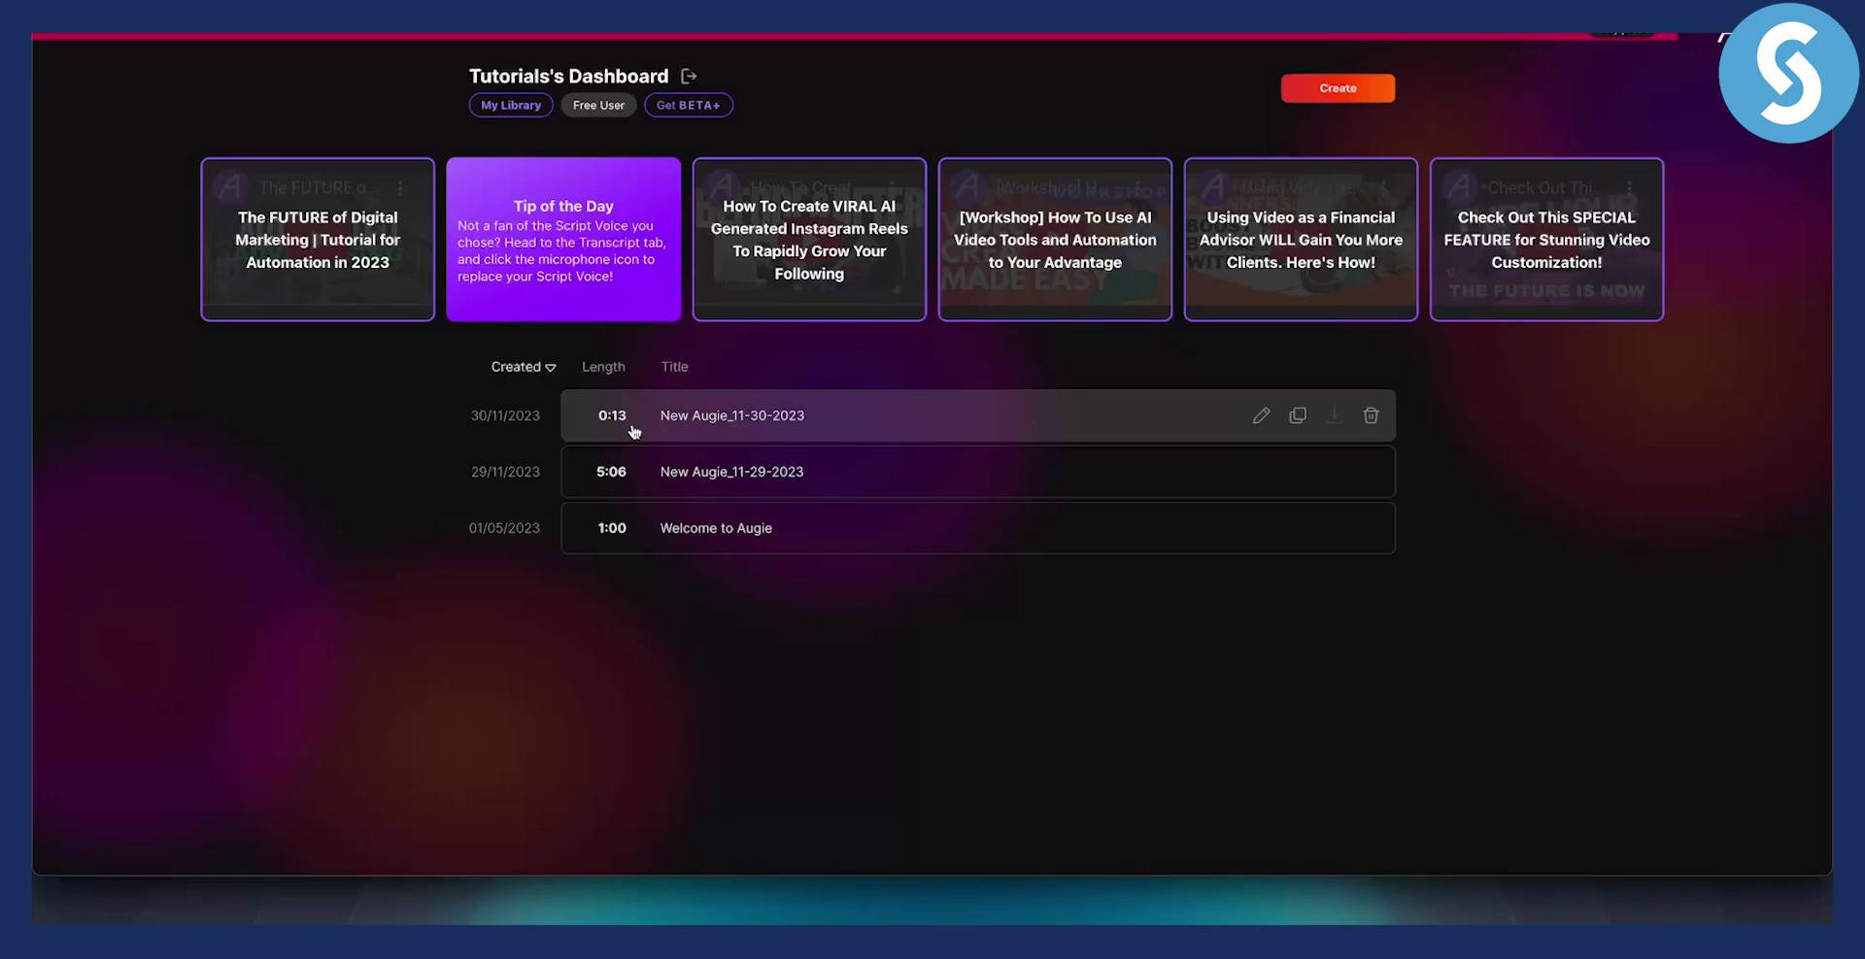
- Open 'New Augie_11-30-2023' and go past its Roughcut Report into the editor
click(777, 414)
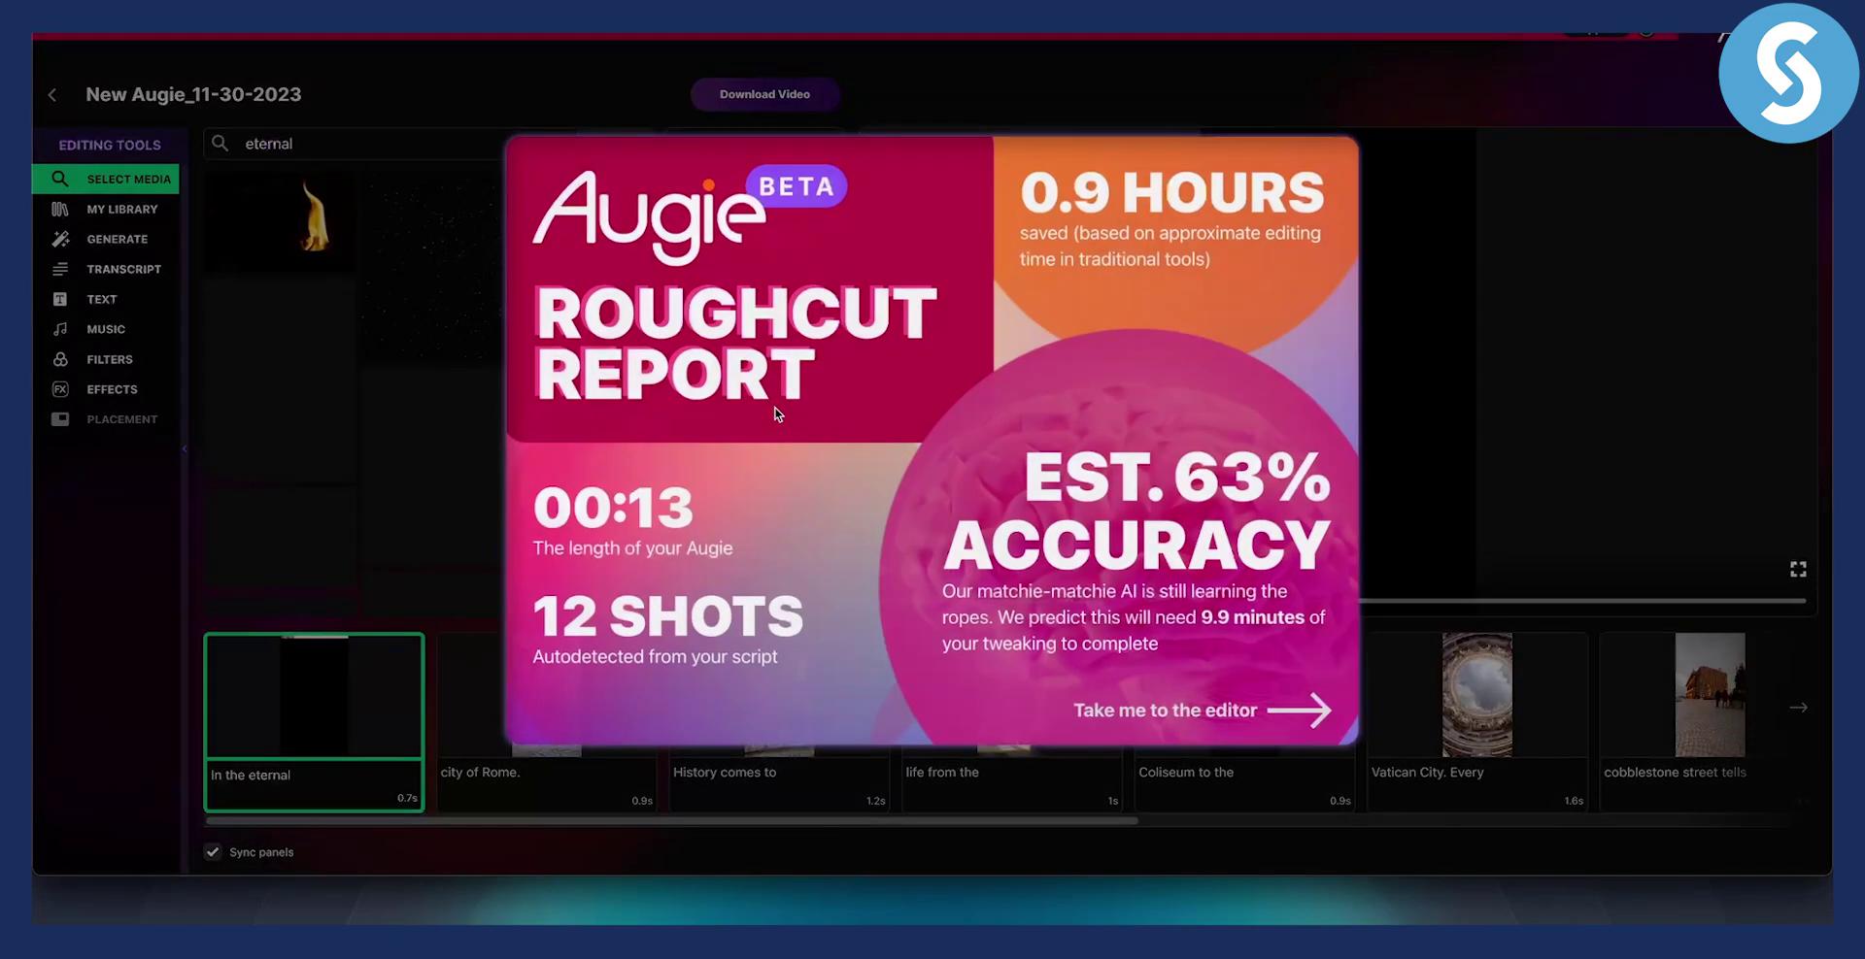
click(1179, 713)
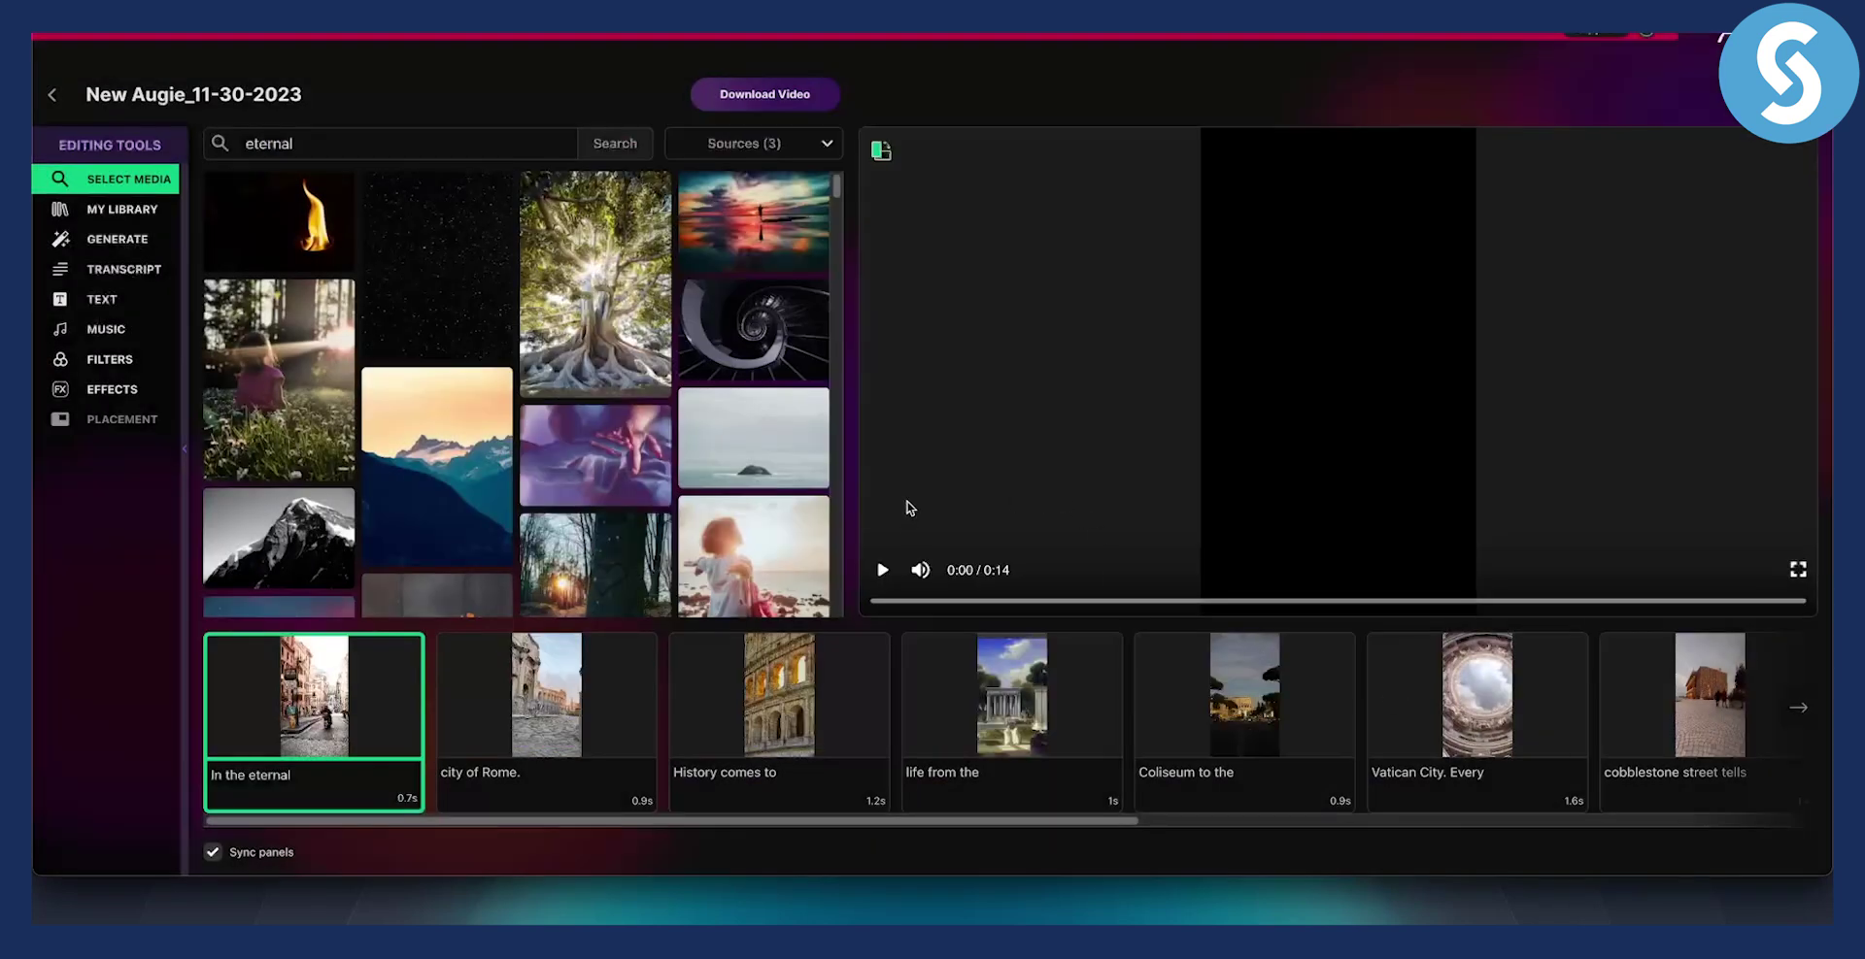
click(918, 570)
click(882, 573)
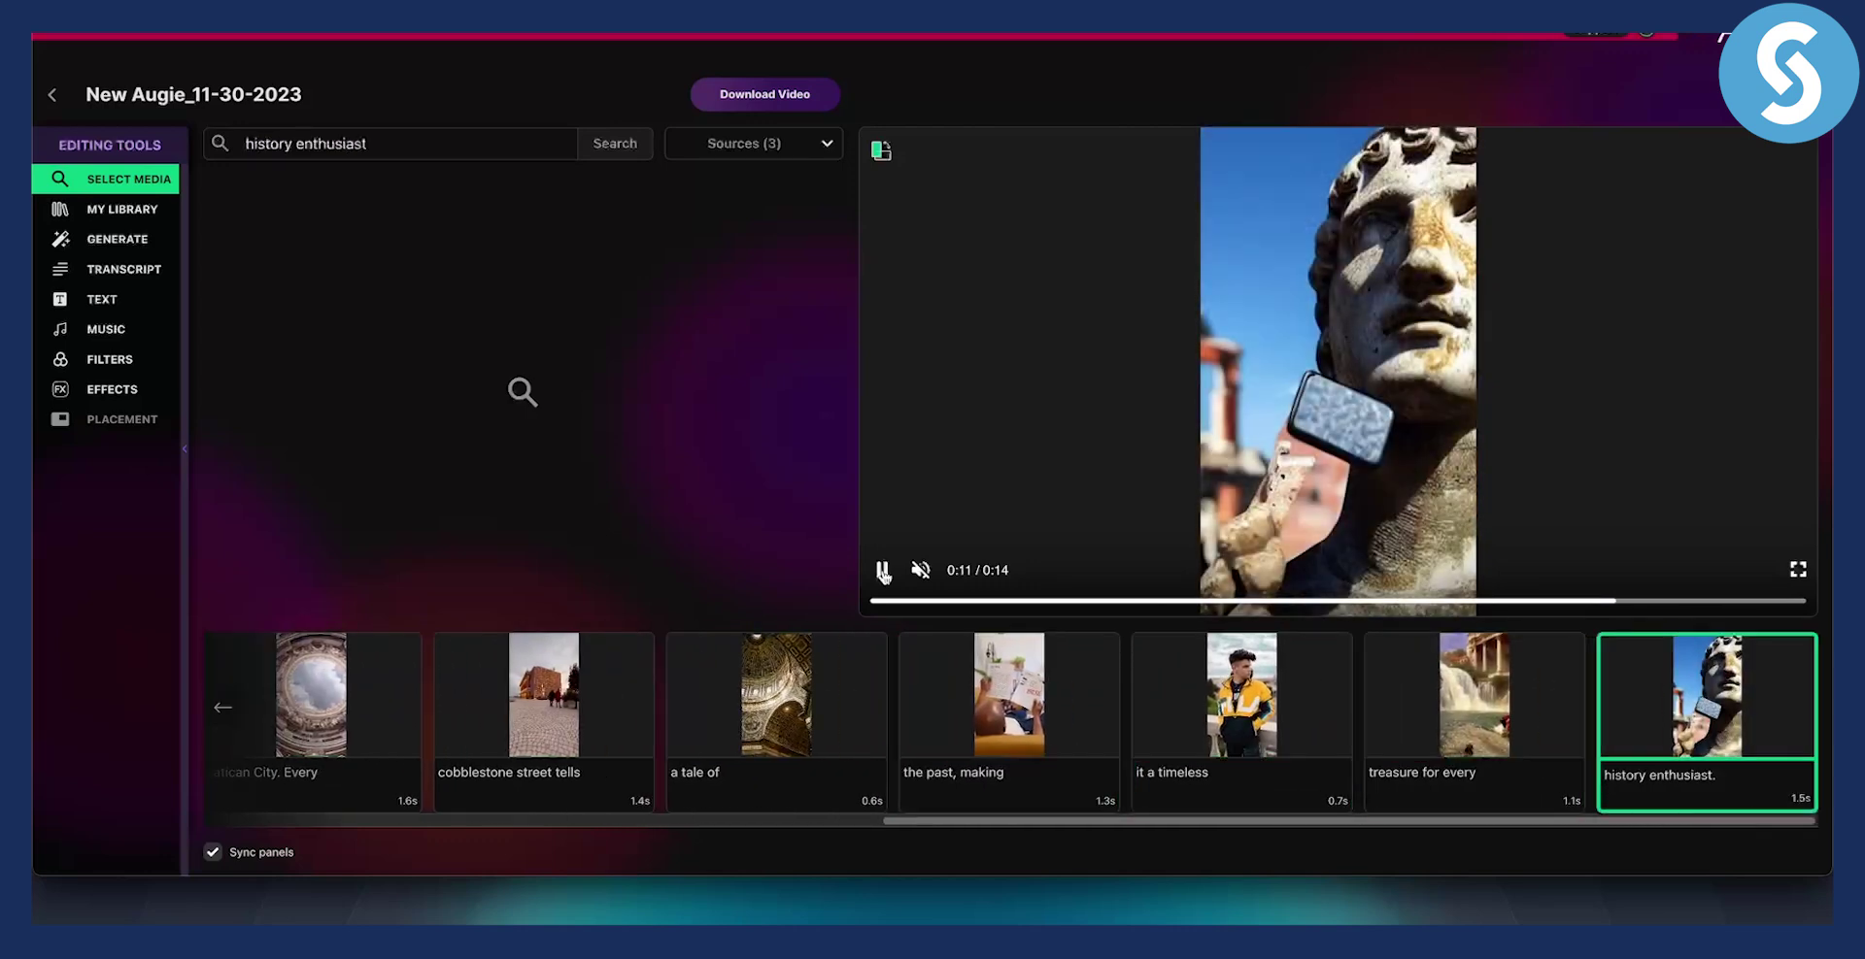
click(883, 571)
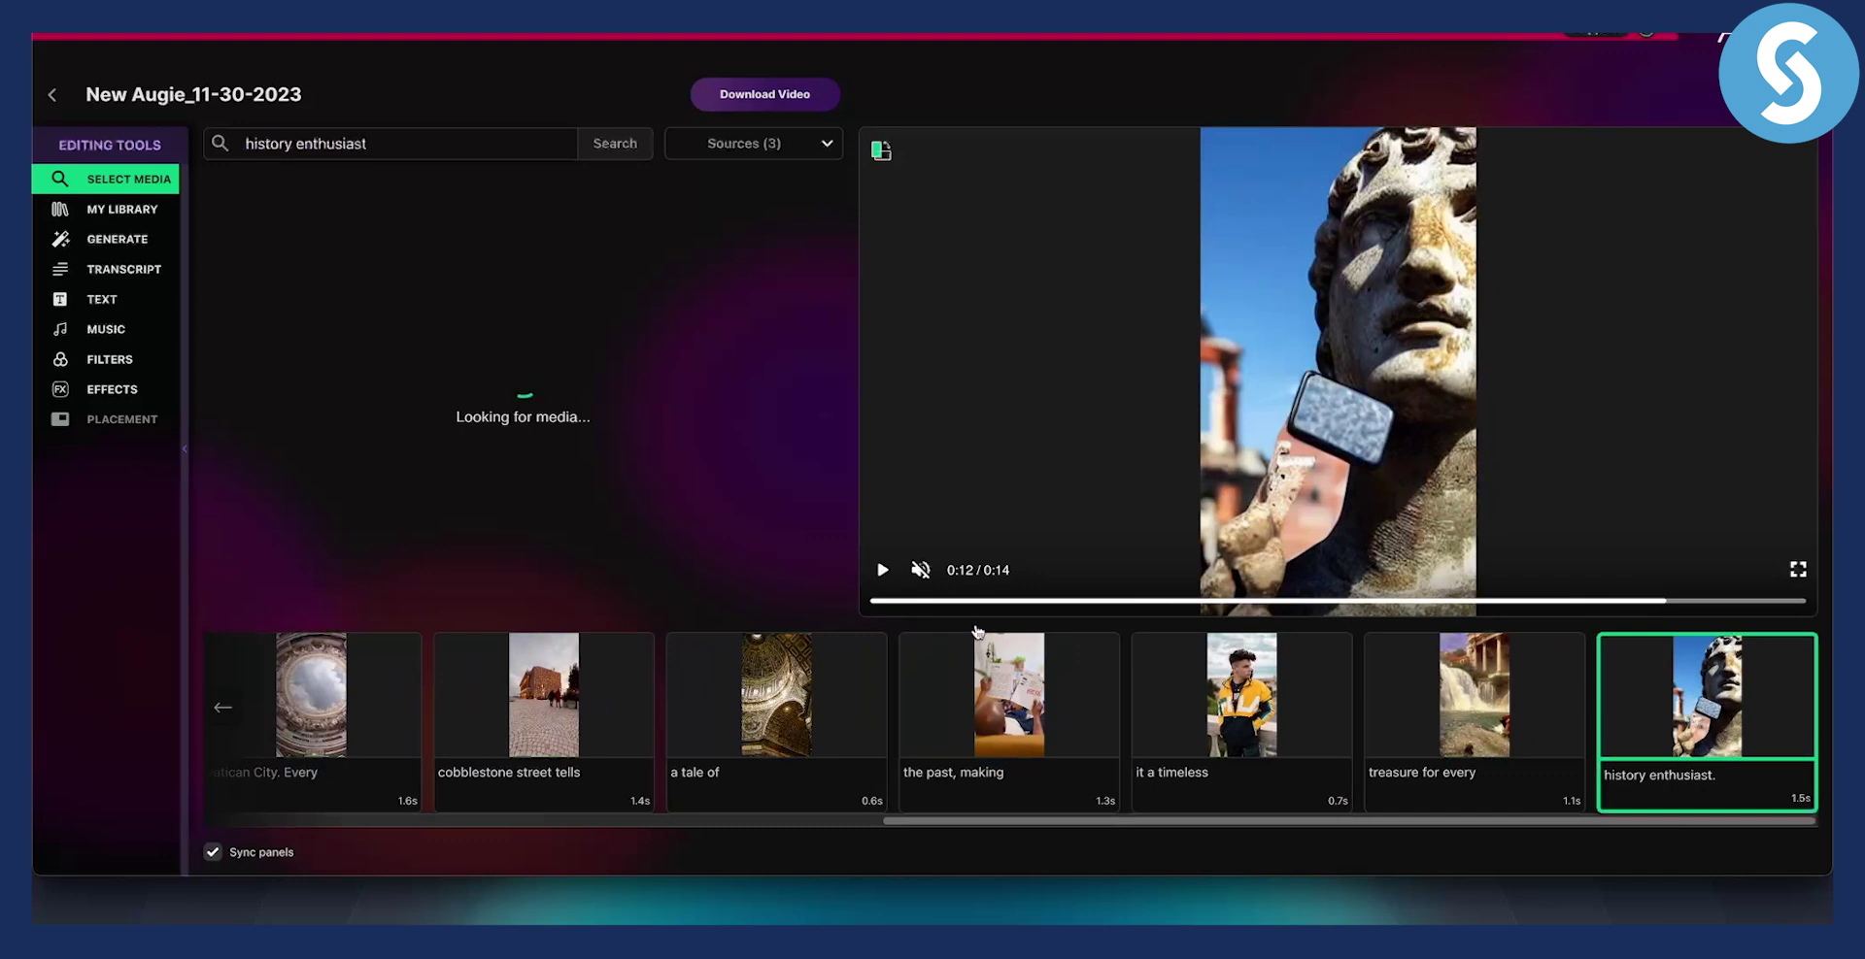
- Replace the 'it a timeless' shot with the pocket-watch image and replay the video with sound on
click(1202, 698)
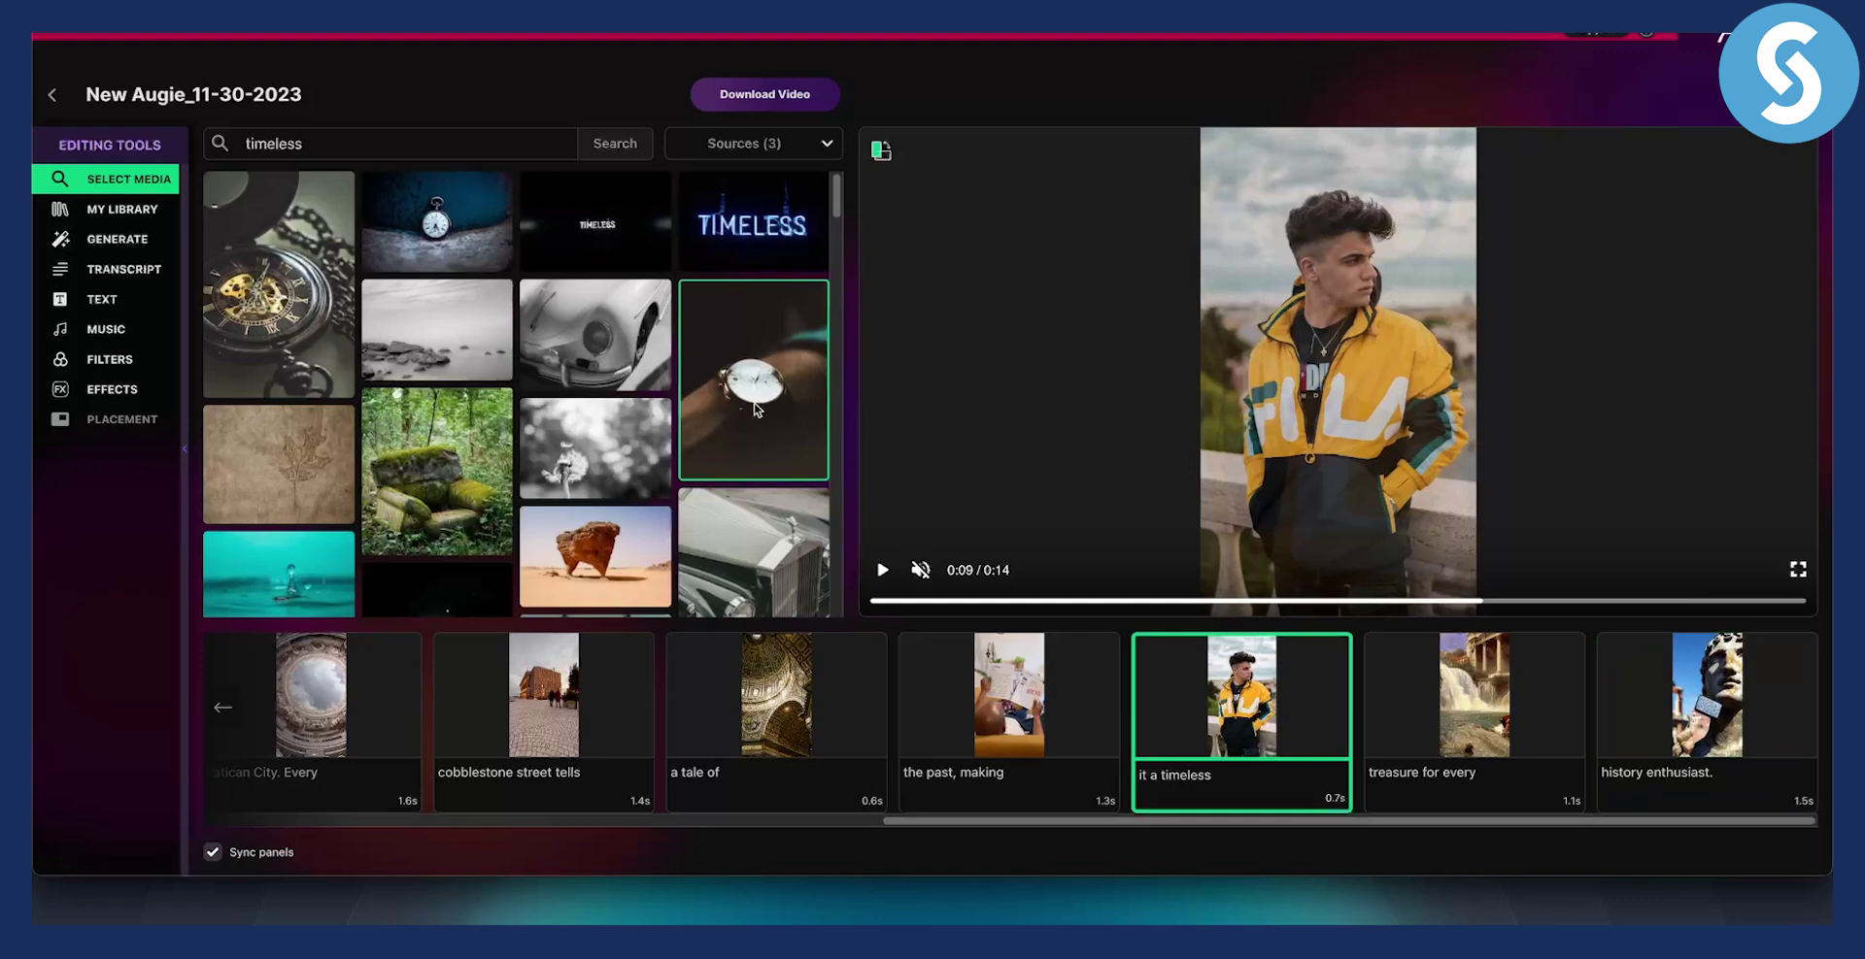
click(318, 332)
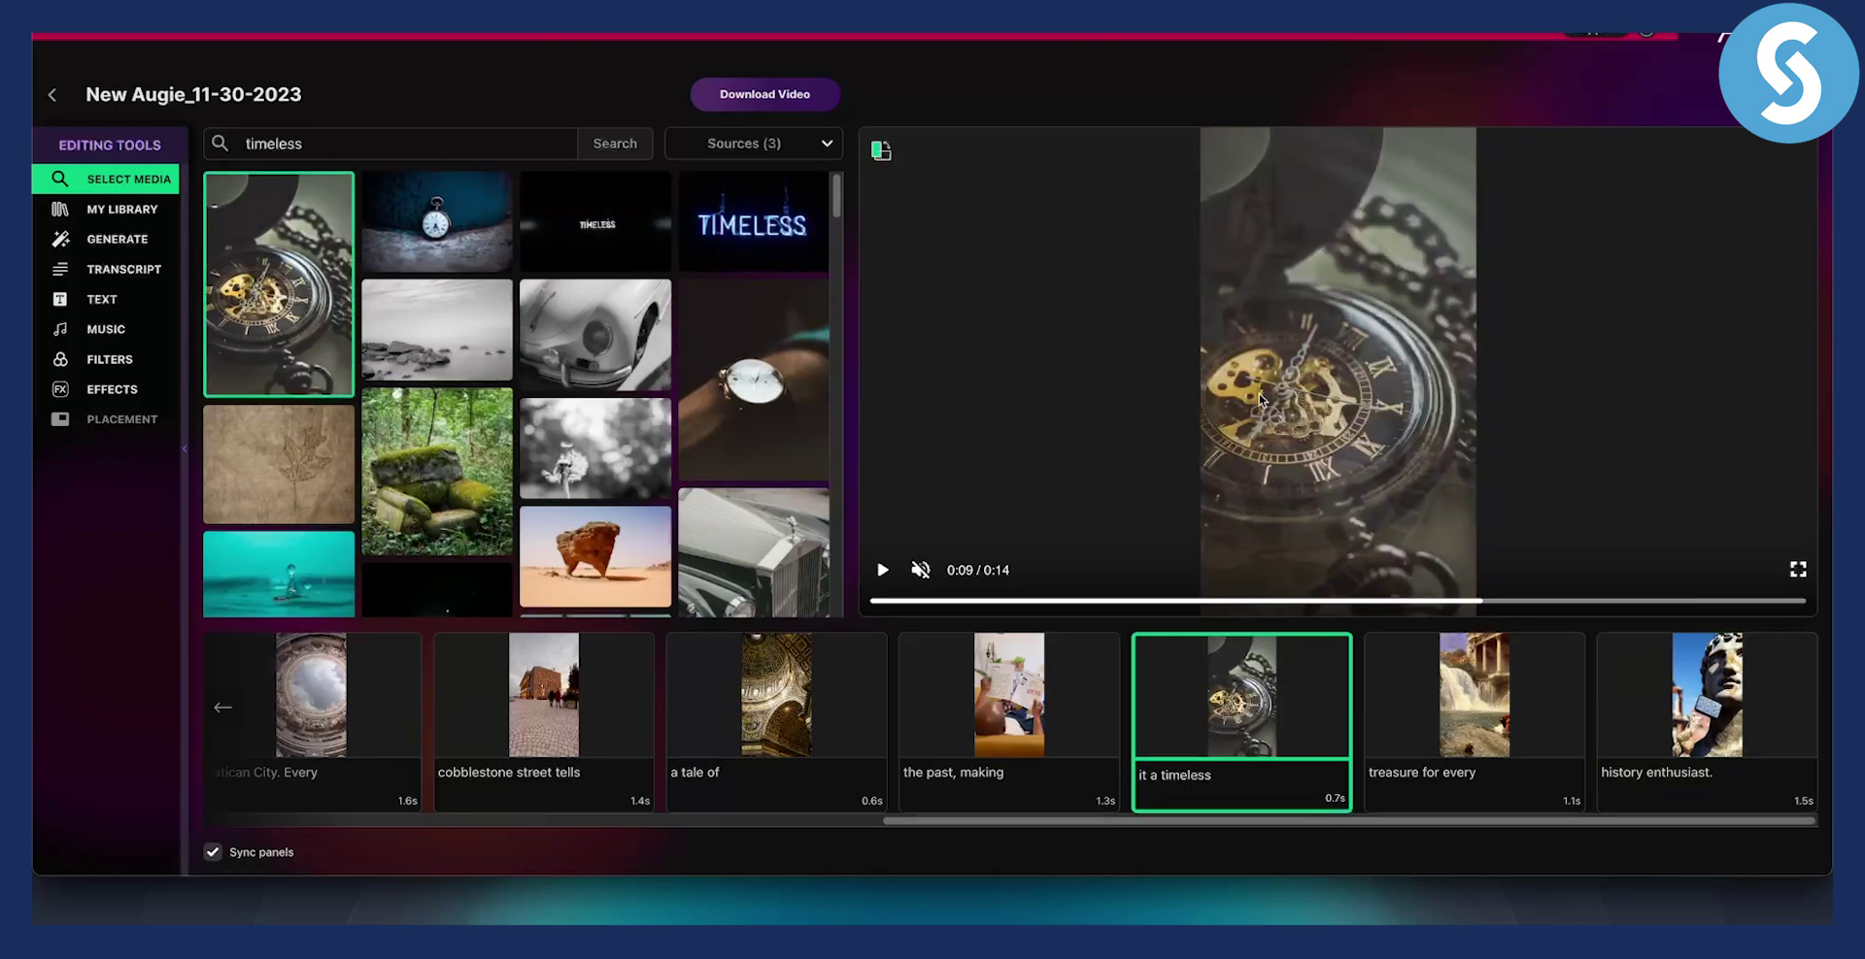
mouse_move(1233, 741)
click(920, 571)
click(885, 602)
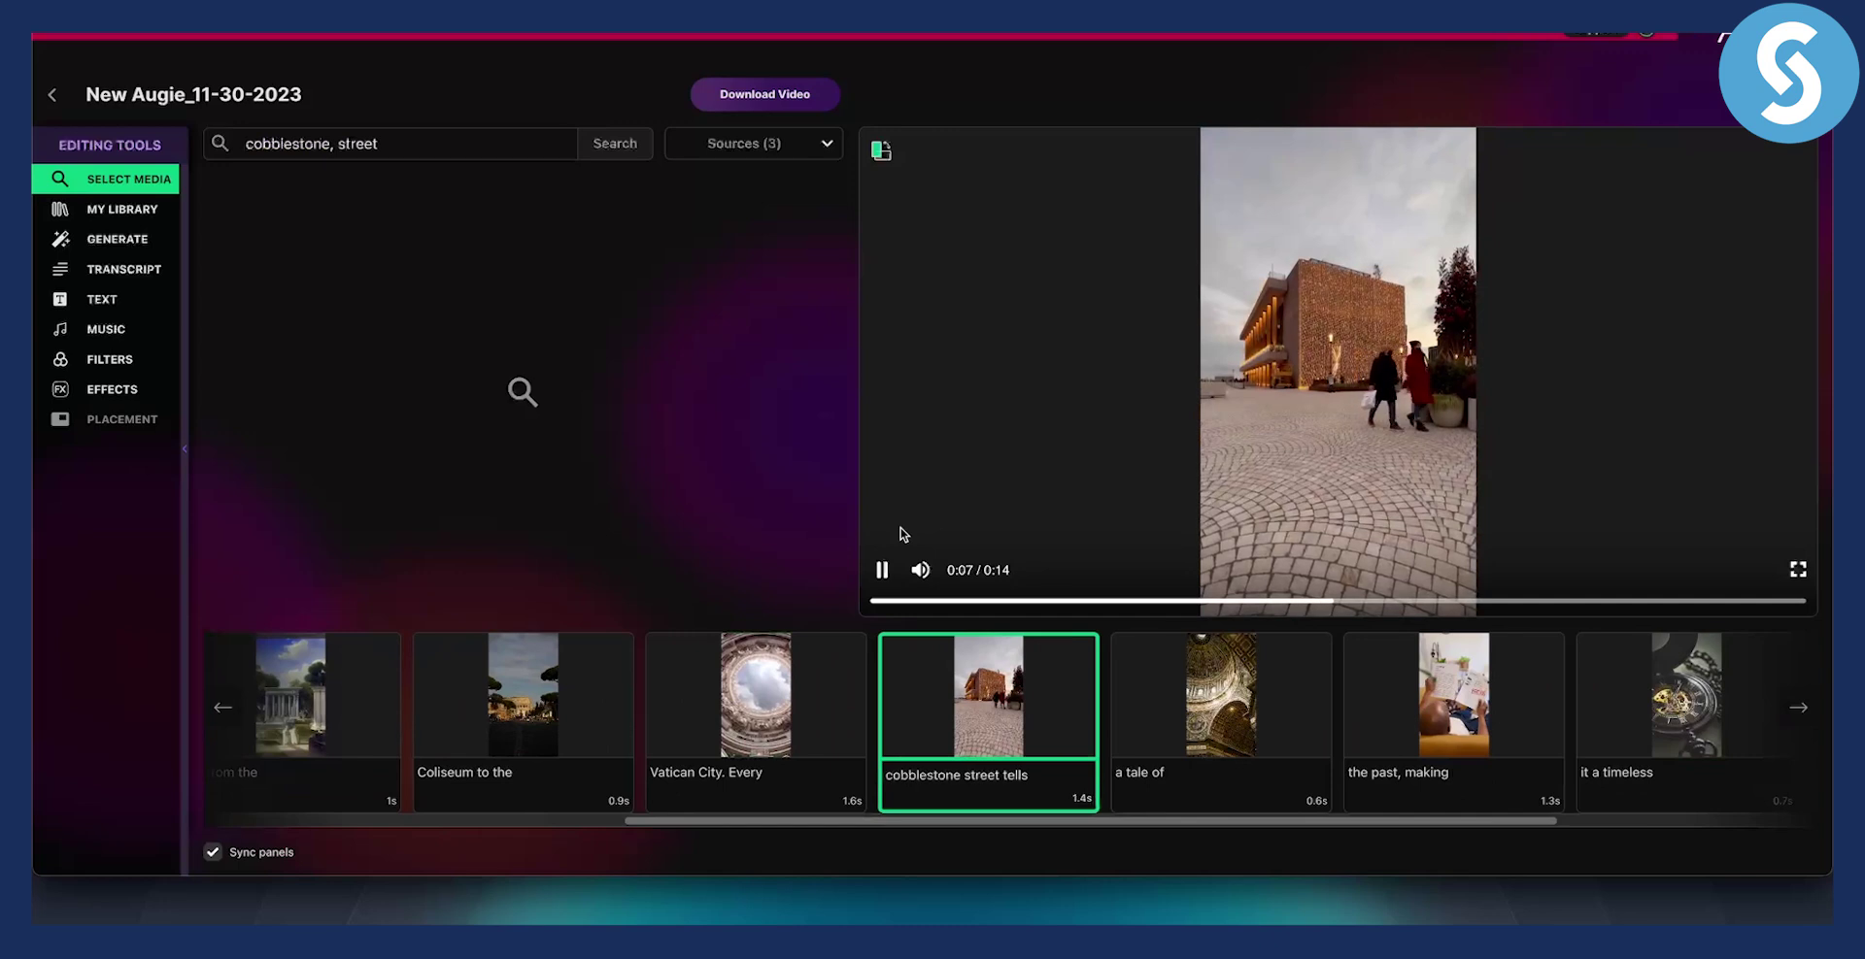
click(883, 570)
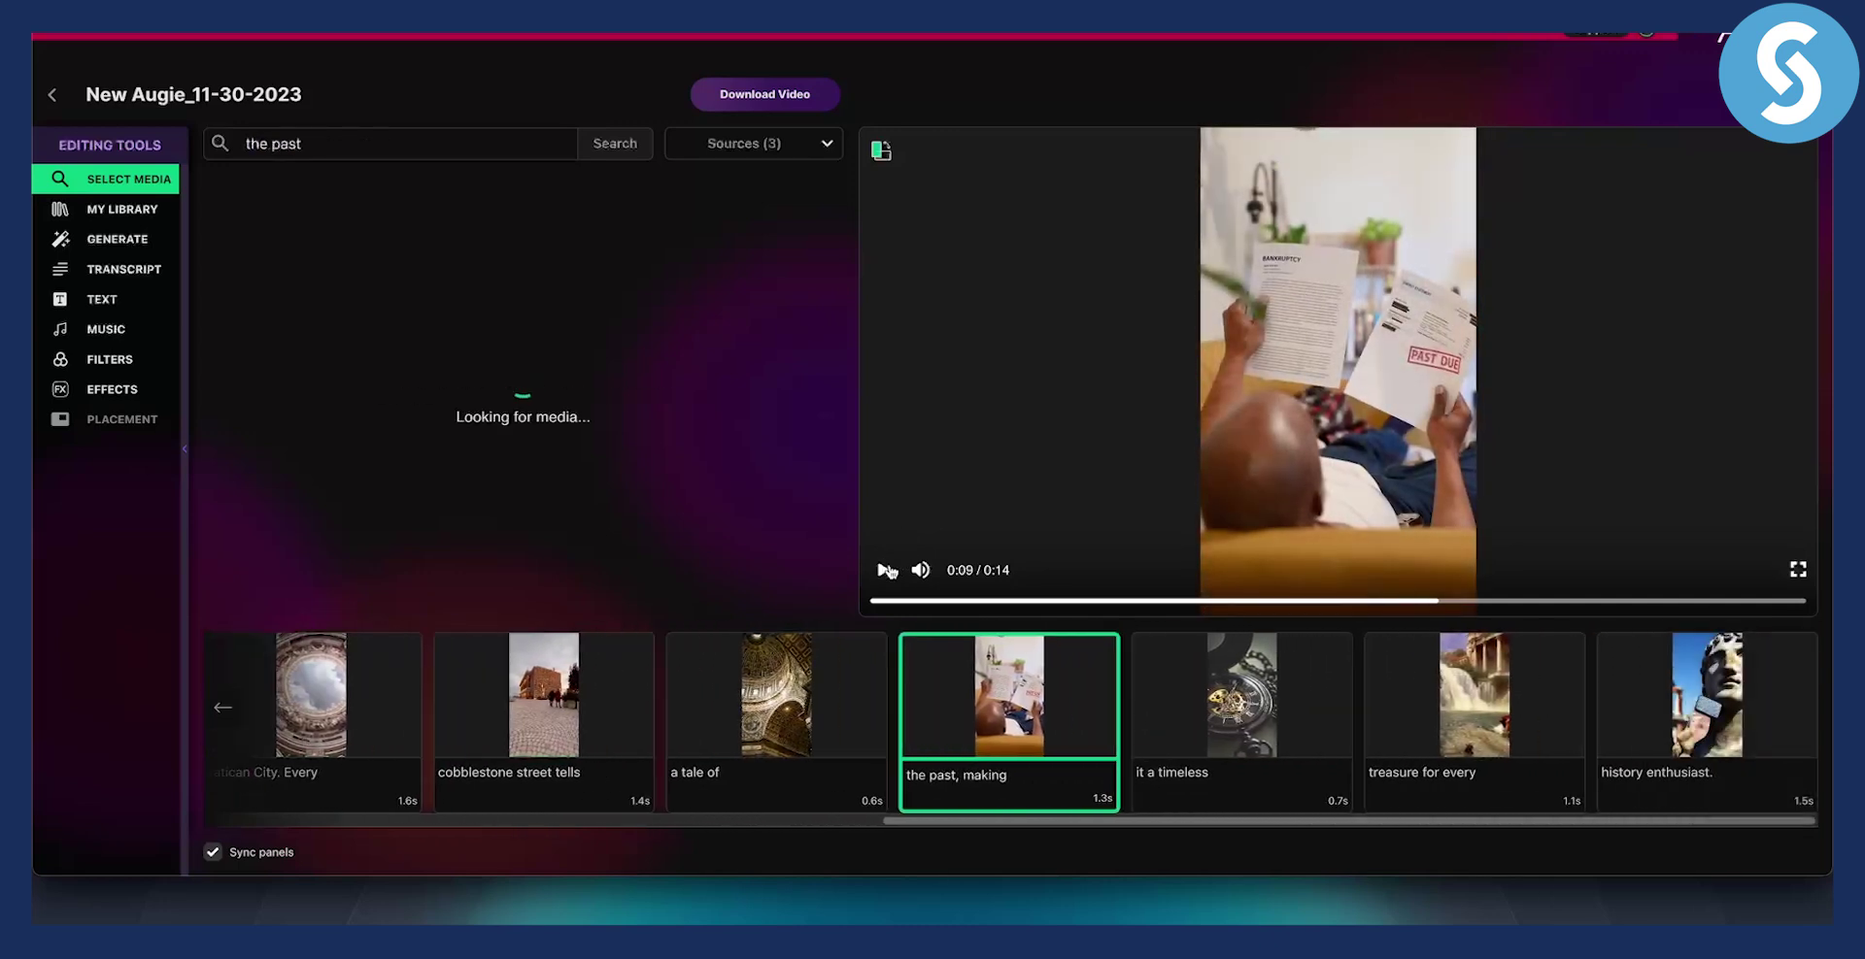